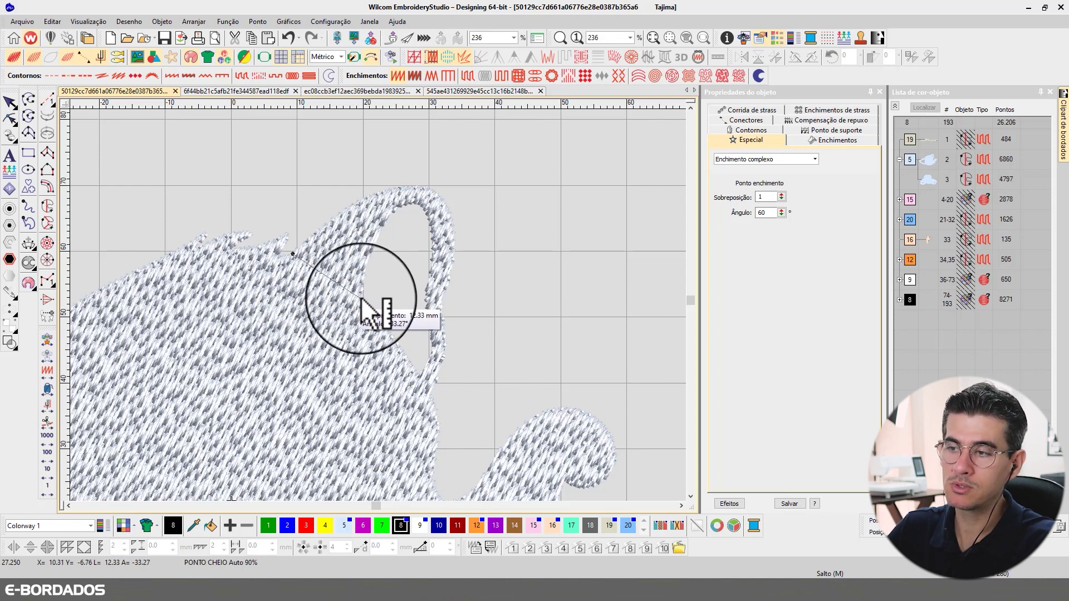
Start a Complex Turning (Curva complexa) object and trace the inner edge of the loop above the teapot's body.
click(10, 103)
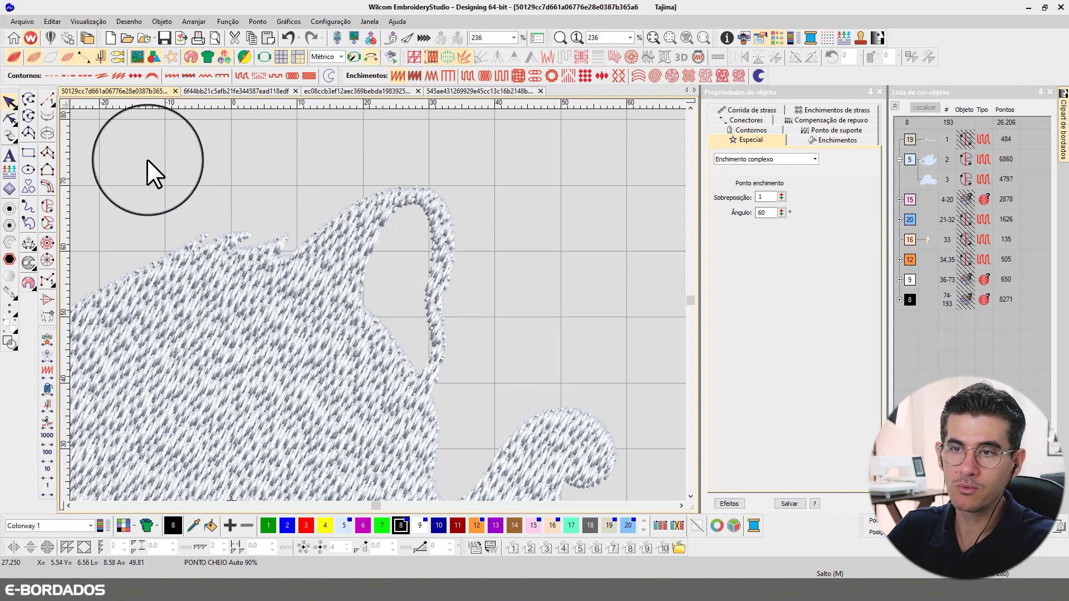
click(46, 224)
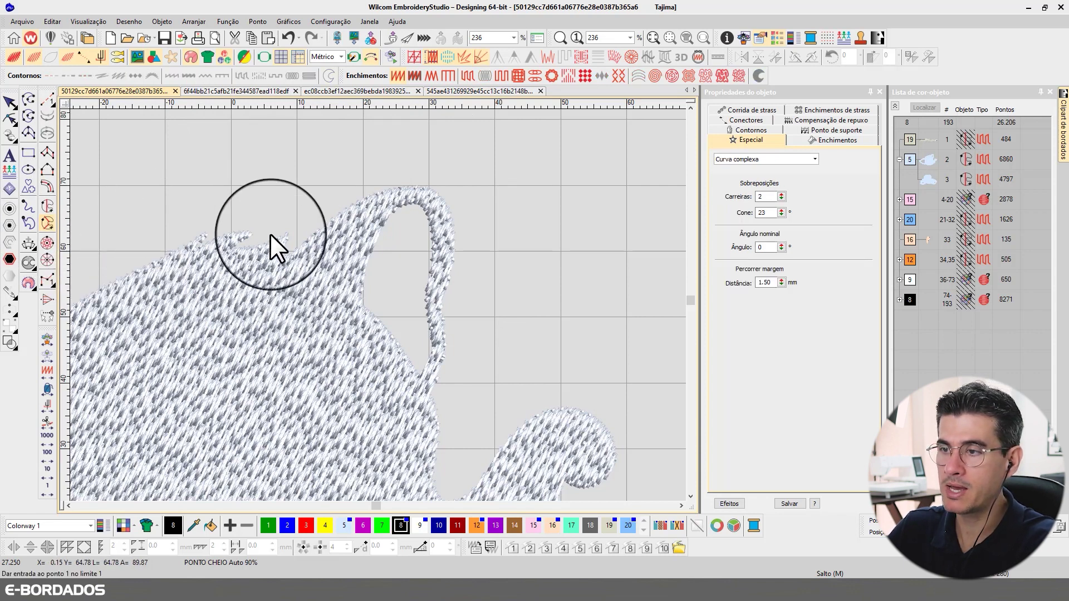
click(357, 313)
click(370, 256)
click(396, 208)
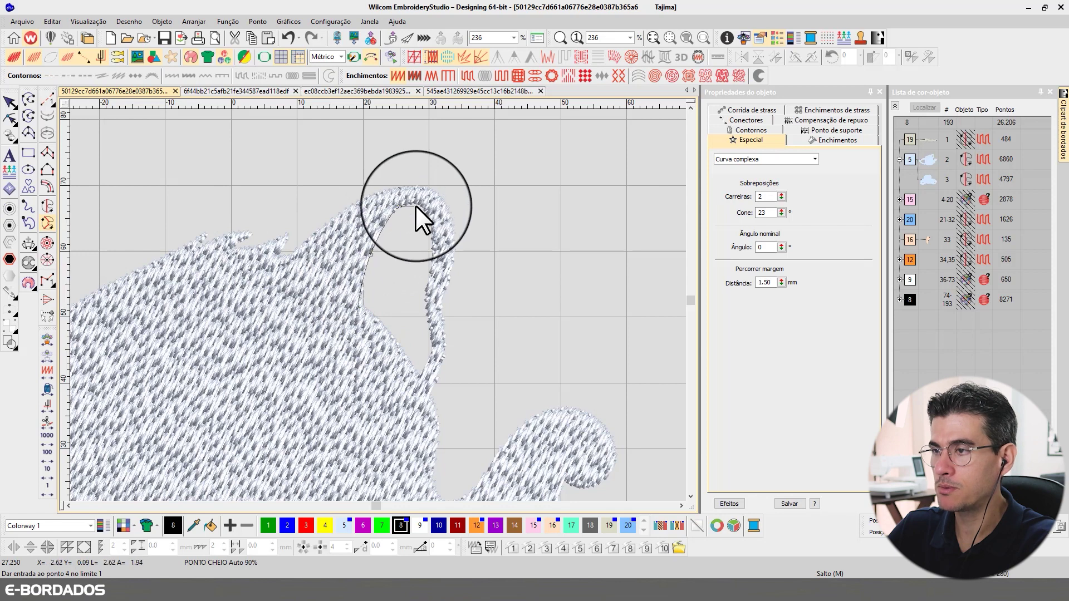
click(419, 202)
click(430, 220)
click(430, 254)
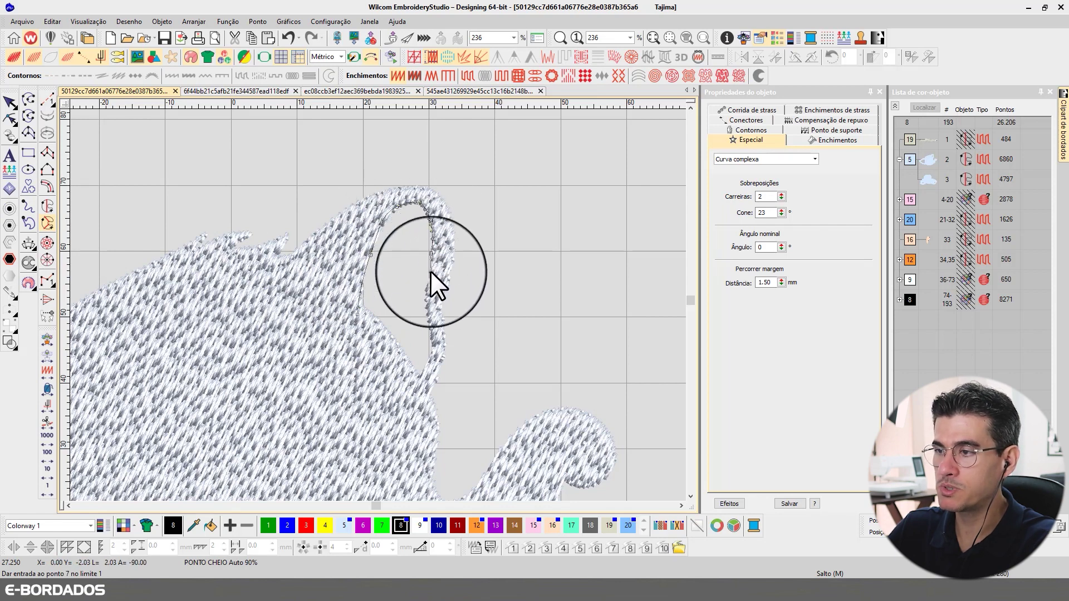
click(427, 283)
click(425, 303)
click(433, 340)
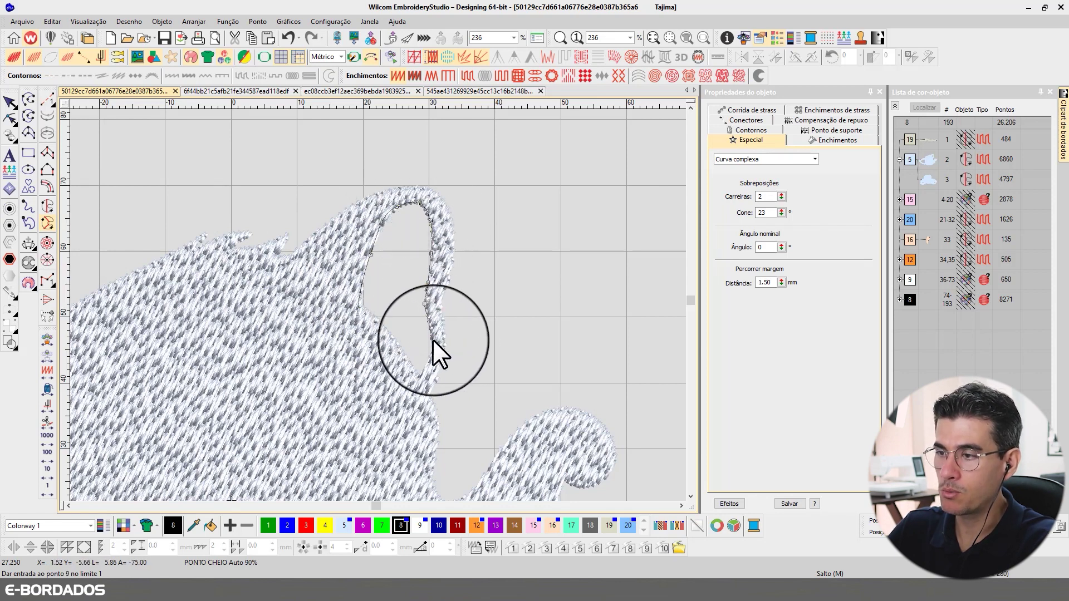
click(428, 359)
click(413, 383)
click(426, 402)
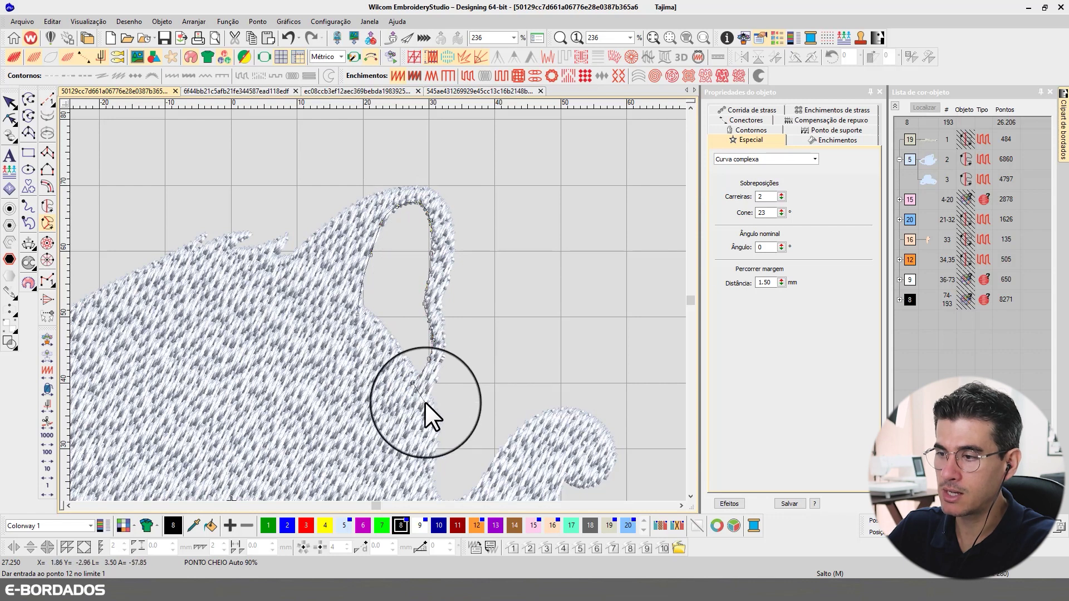
Trace the loop's outer edge from its lower end over the arch and back to its wide base on the teapot's body.
click(445, 354)
click(446, 335)
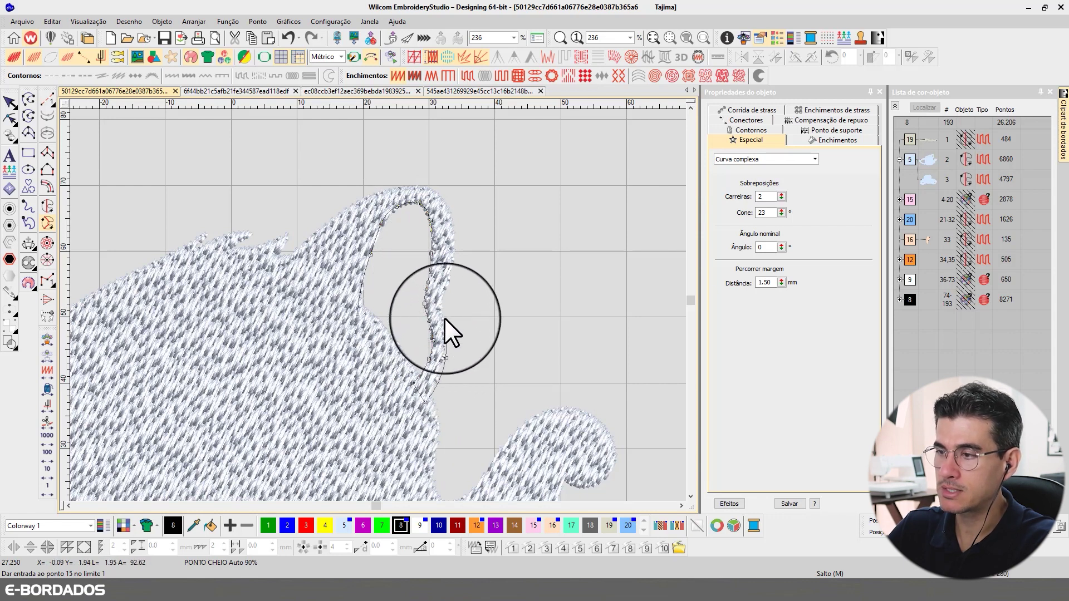
click(444, 309)
click(446, 288)
click(455, 239)
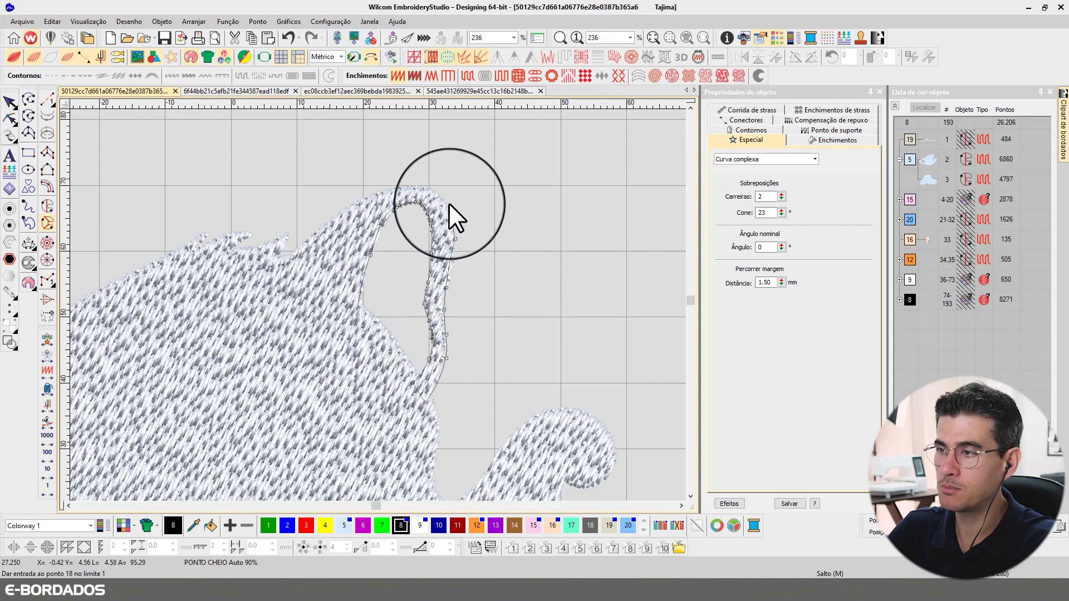
click(445, 200)
click(418, 185)
click(382, 191)
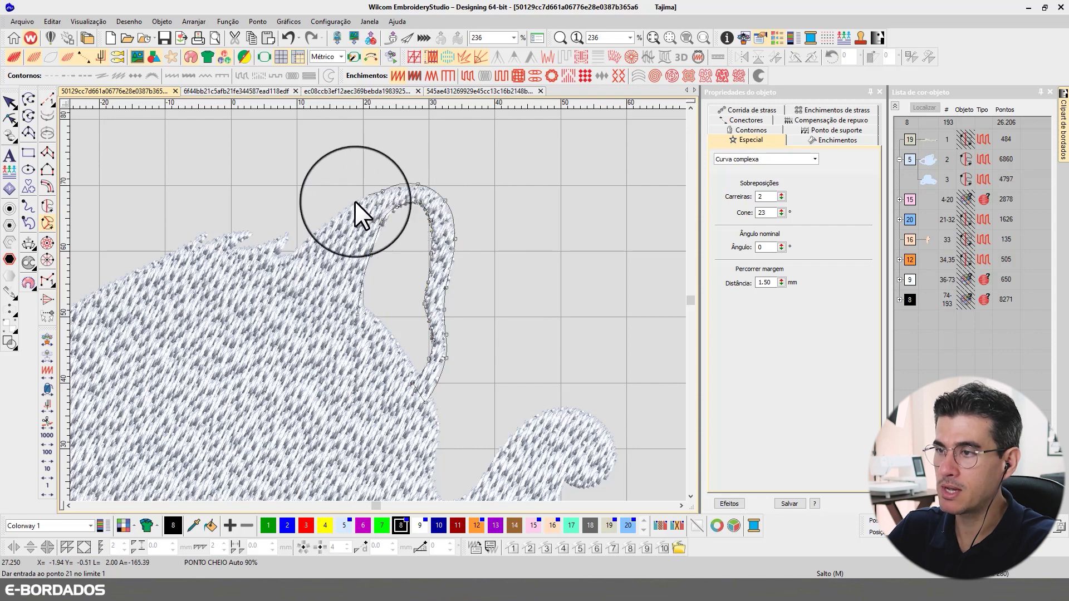
click(340, 212)
click(310, 237)
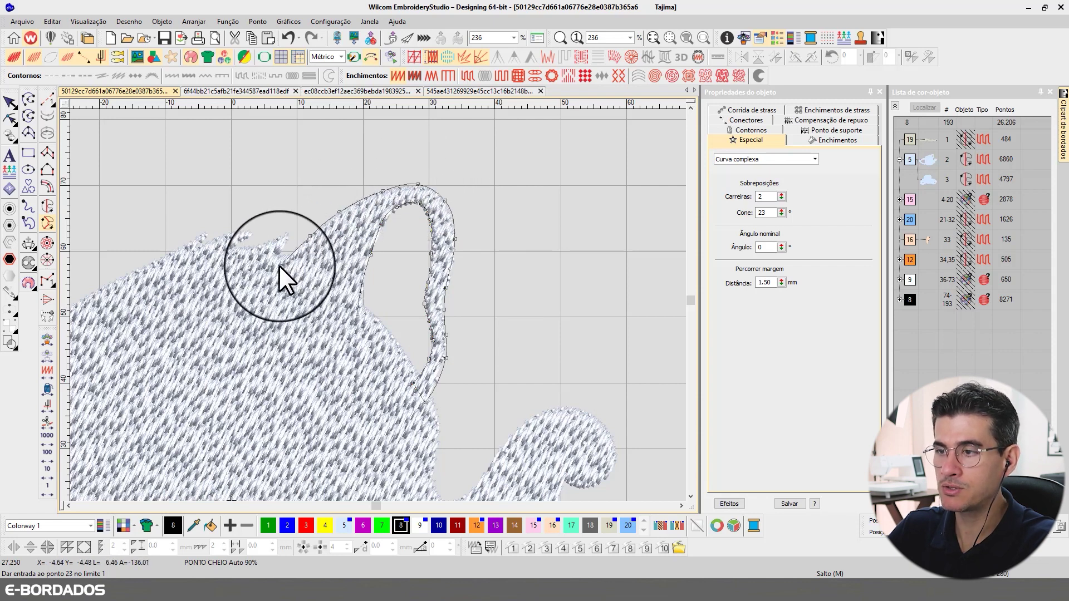
click(279, 266)
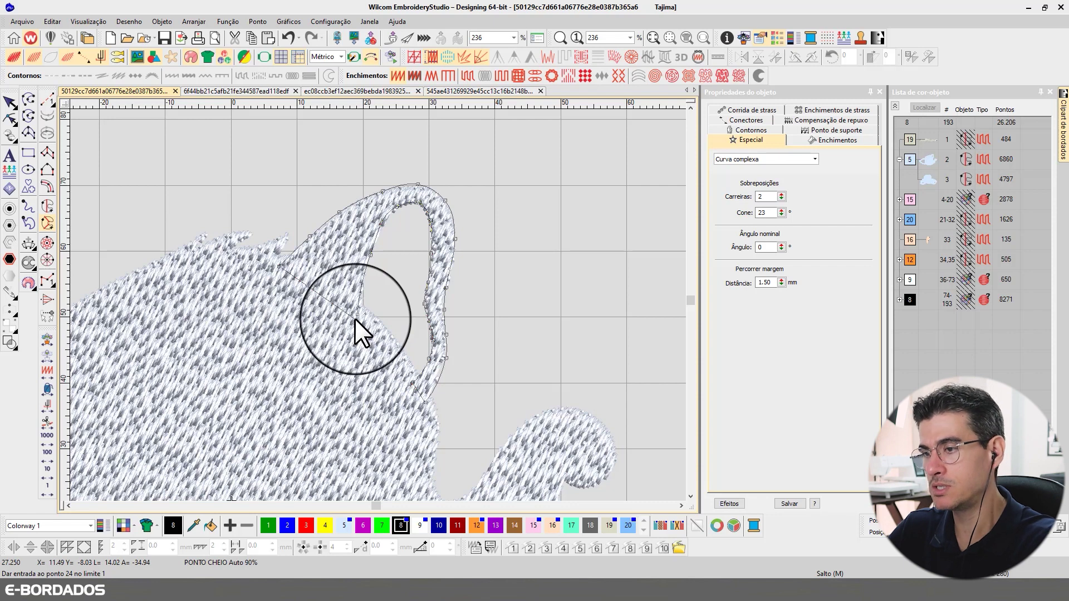
Close the loop's outline, set its stitch angle at the wide base and generate the turning stitches.
key(Return)
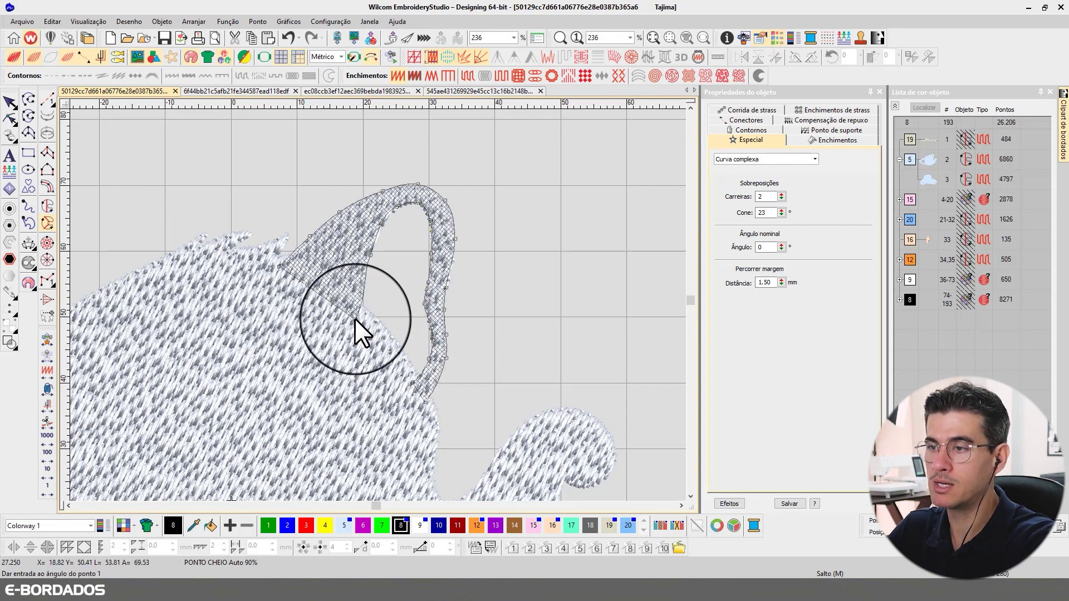
click(355, 319)
key(Return)
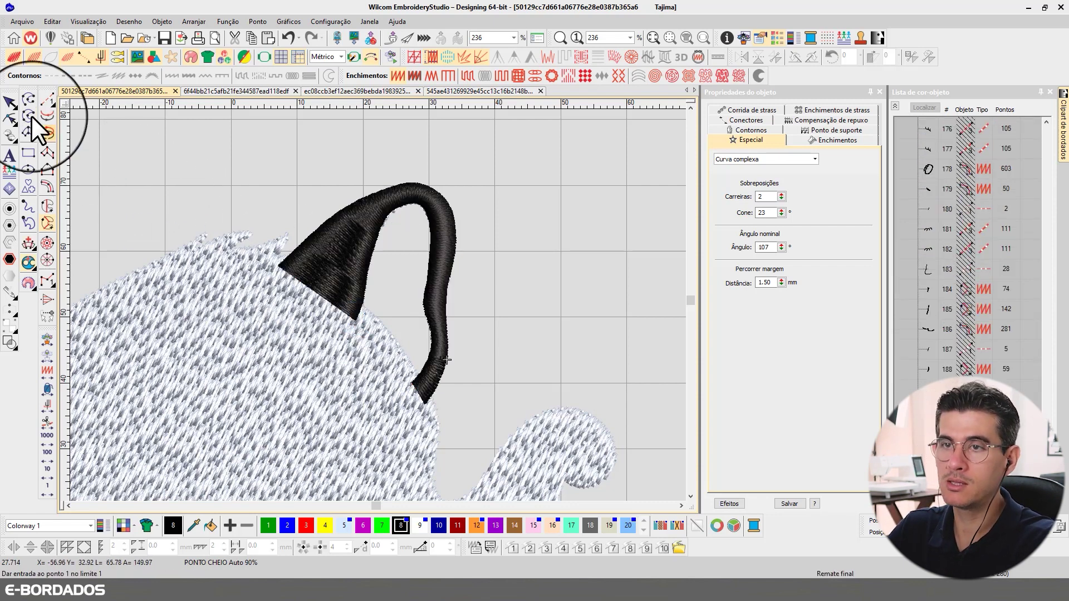
Recolor the new satin loop with palette color 5.
click(10, 101)
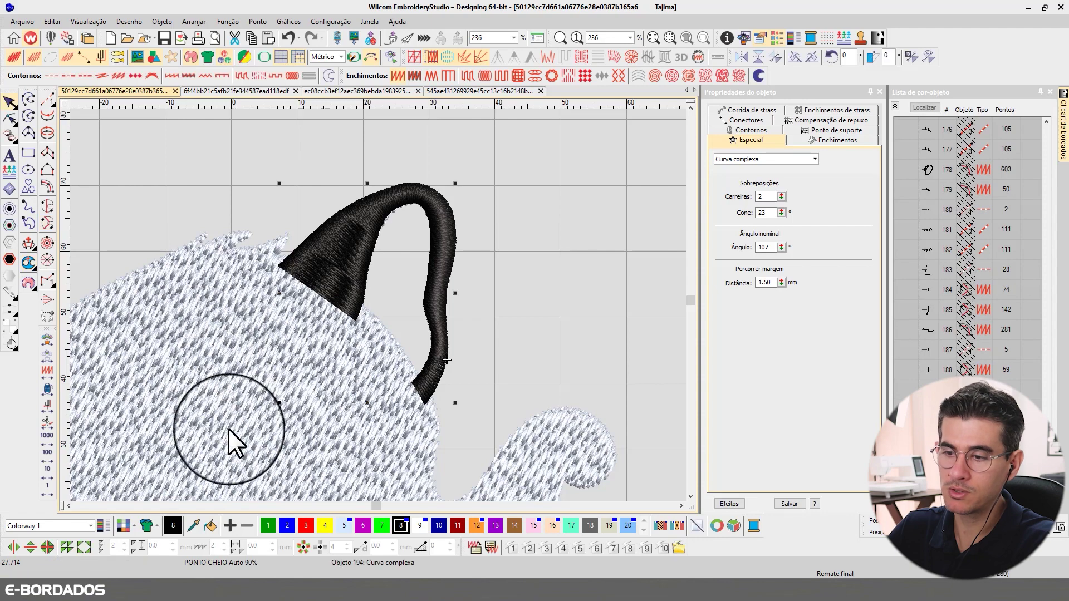
click(344, 526)
scroll(379, 305, down, 3)
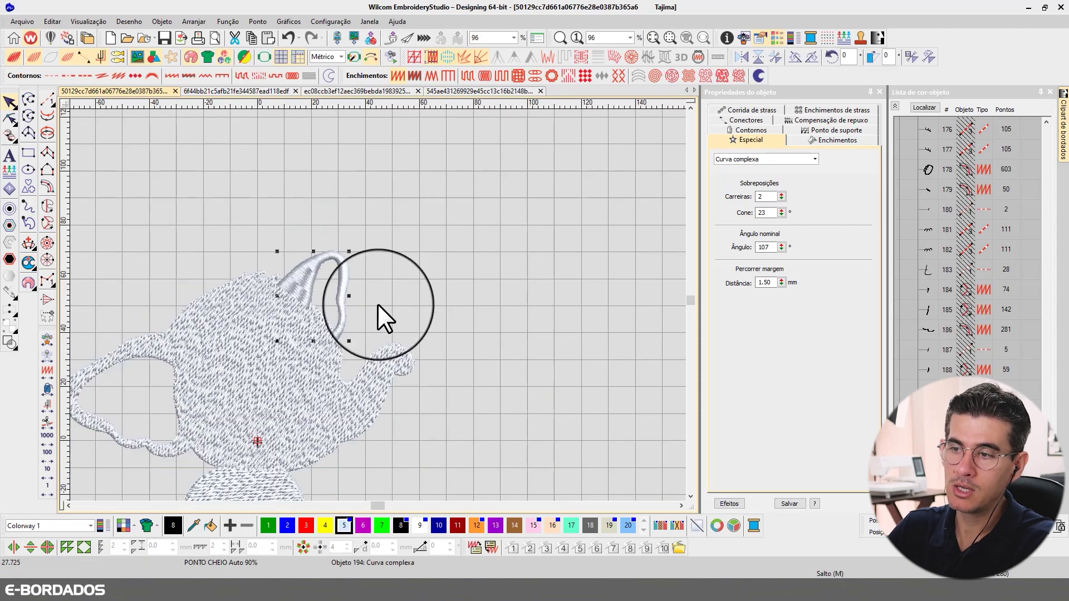
scroll(352, 300, up, 2)
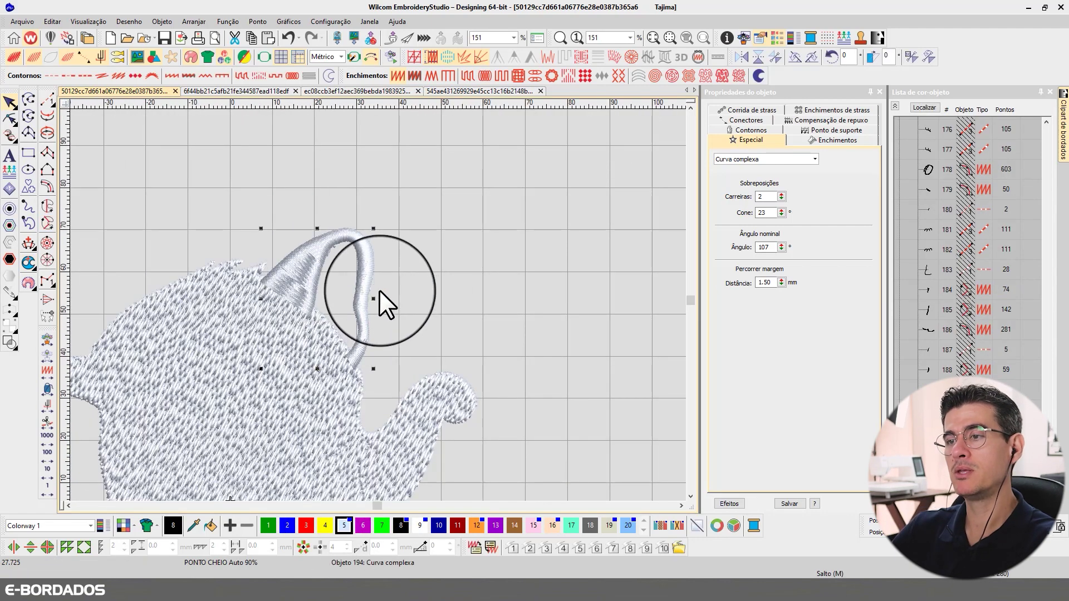
Reshape the teapot body's complex fill by deleting the outline nodes that form the loop, leaving a smooth curve beneath the satin loop.
click(277, 331)
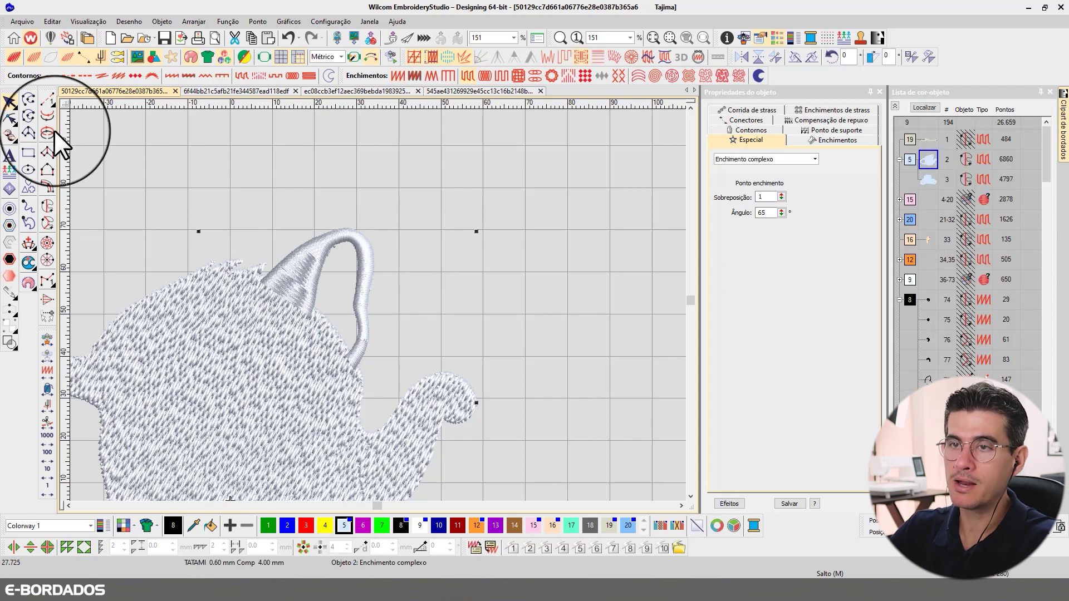
click(10, 119)
drag(401, 189, 303, 287)
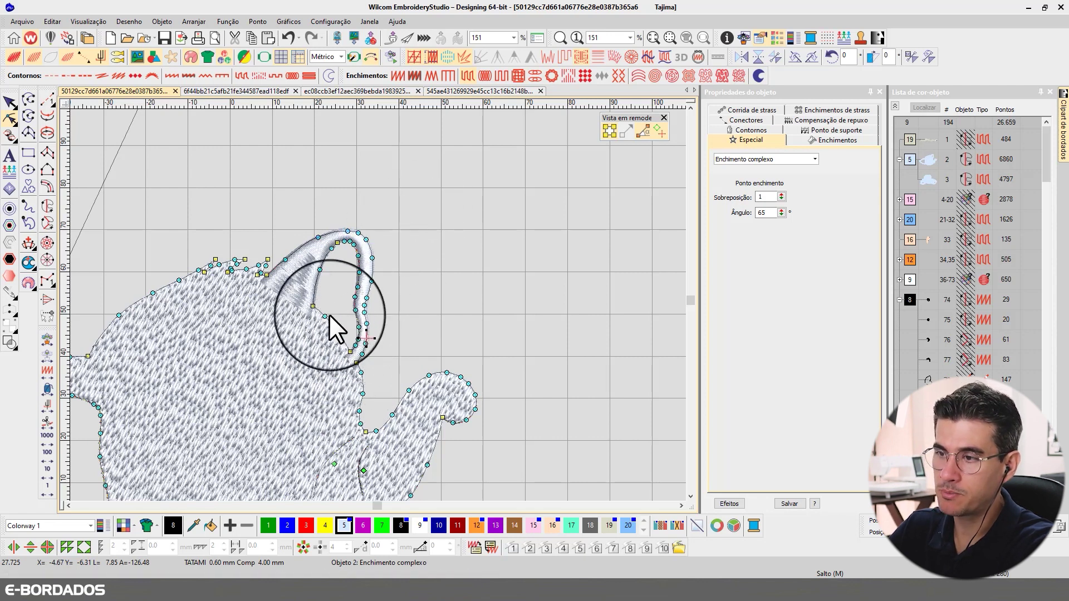
key(Delete)
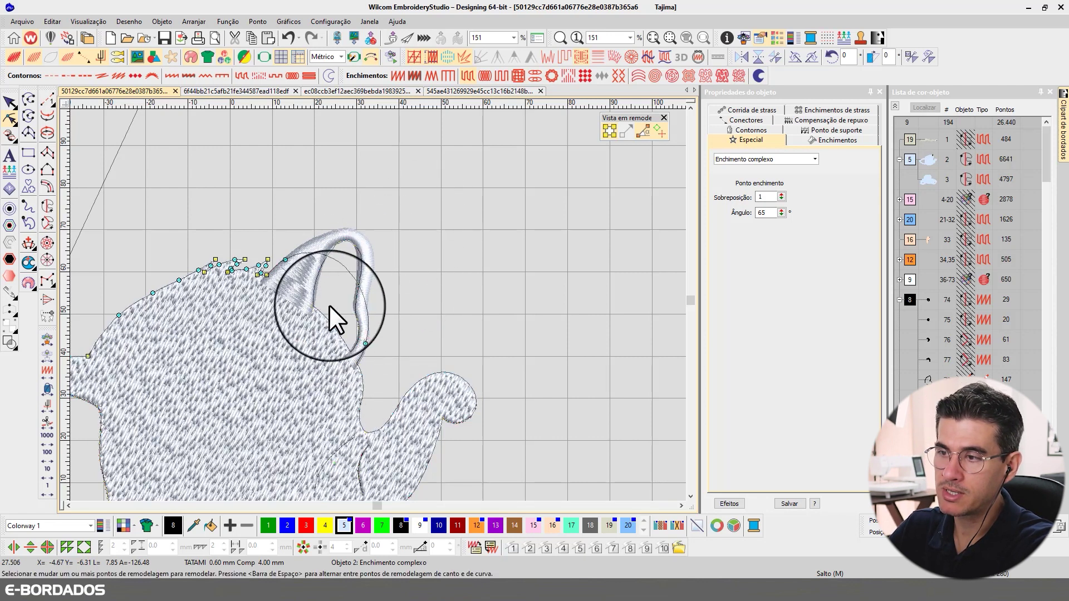
click(346, 279)
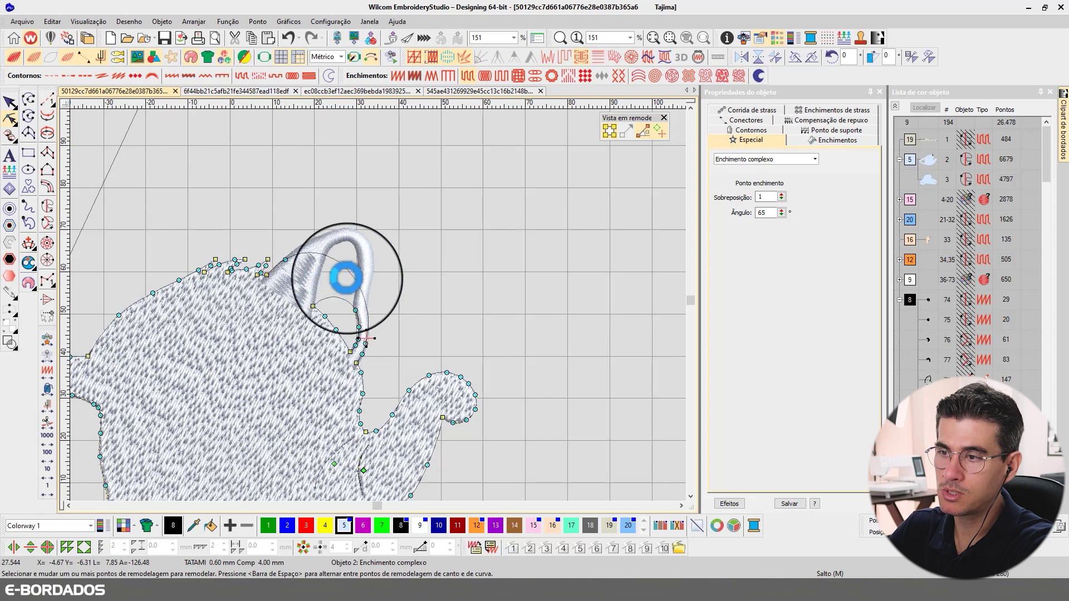
click(312, 353)
click(371, 289)
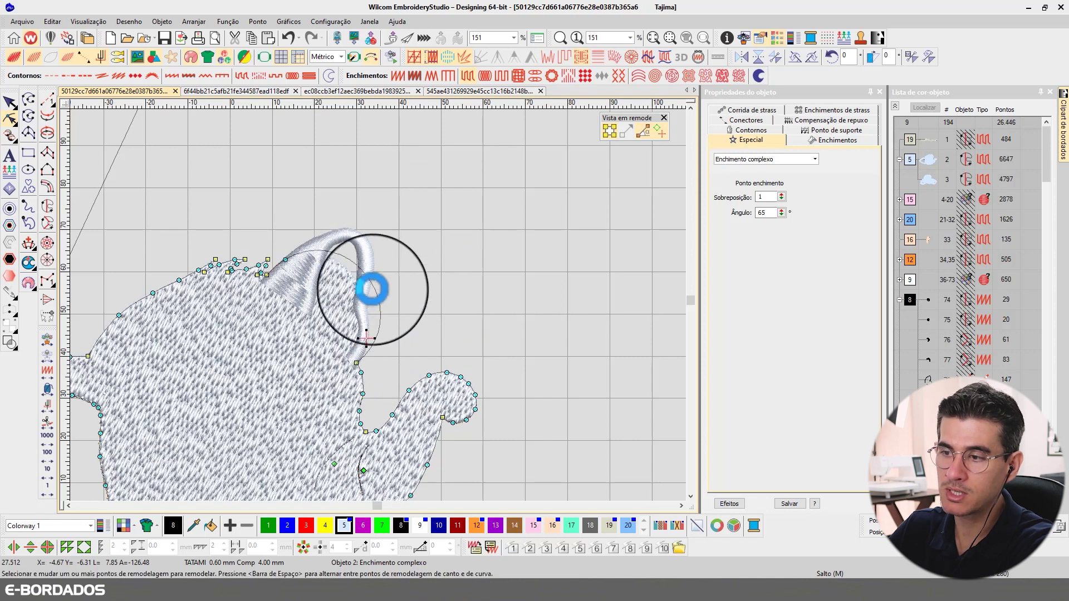
click(320, 328)
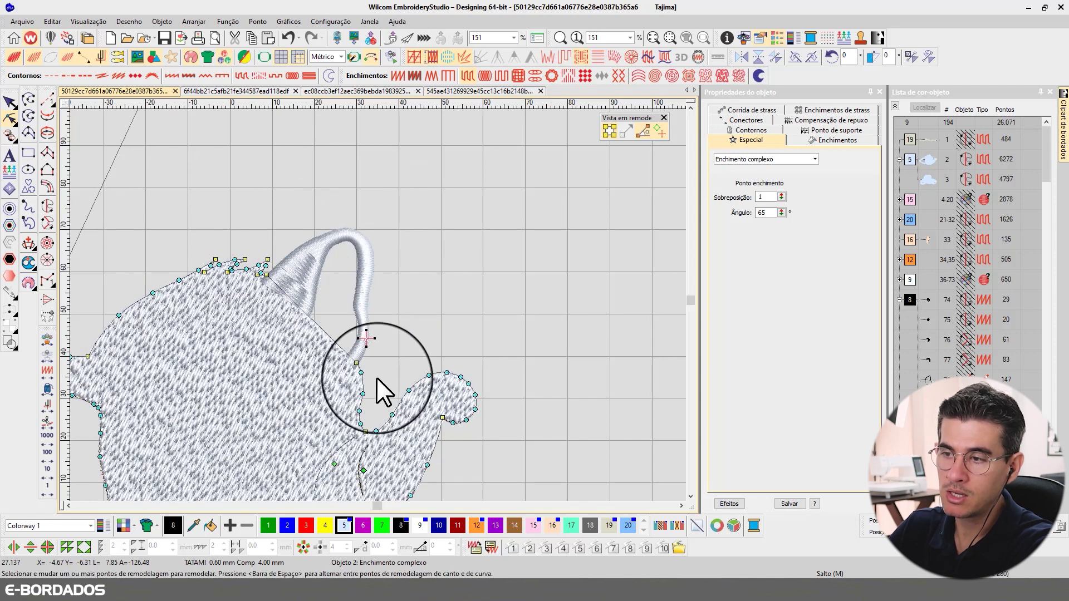
click(9, 101)
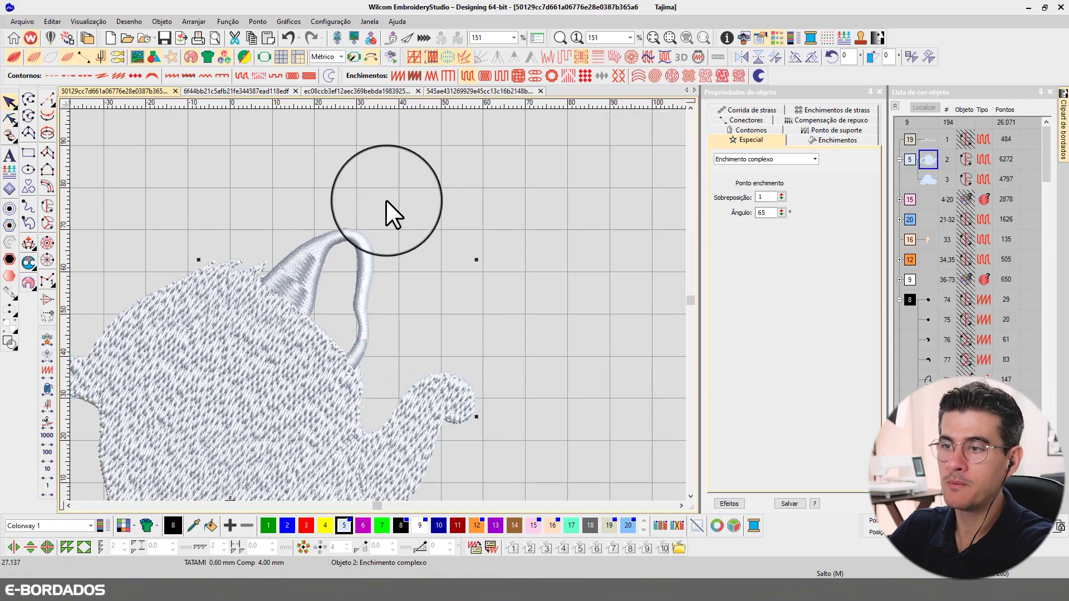
key(Escape)
Inspect the satin loop's stitch lines with the realistic view off, and restore the realistic view.
scroll(362, 312, down, 5)
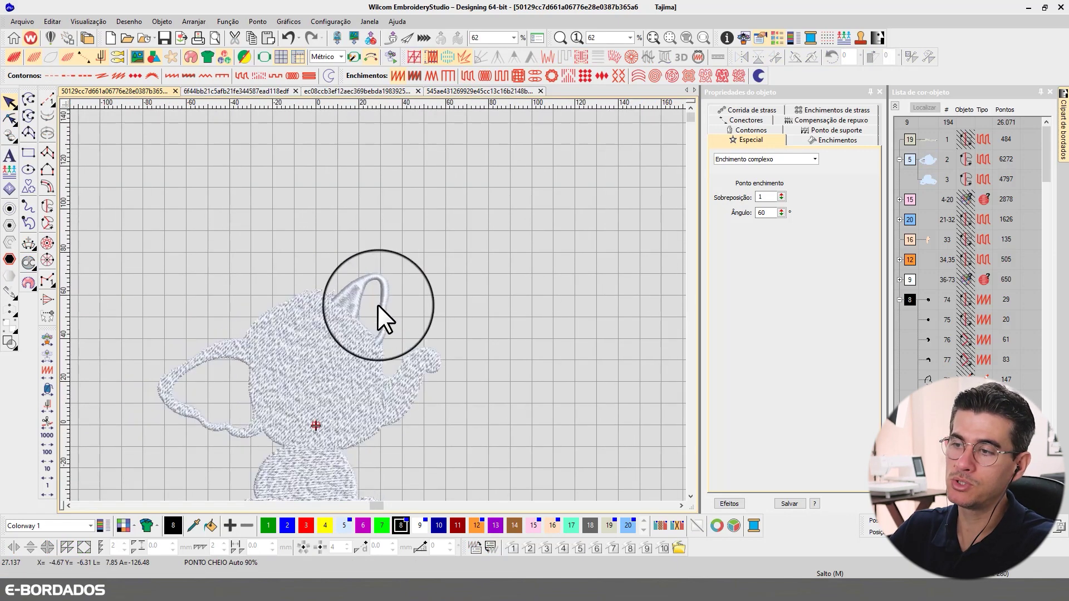
scroll(378, 305, up, 5)
click(344, 262)
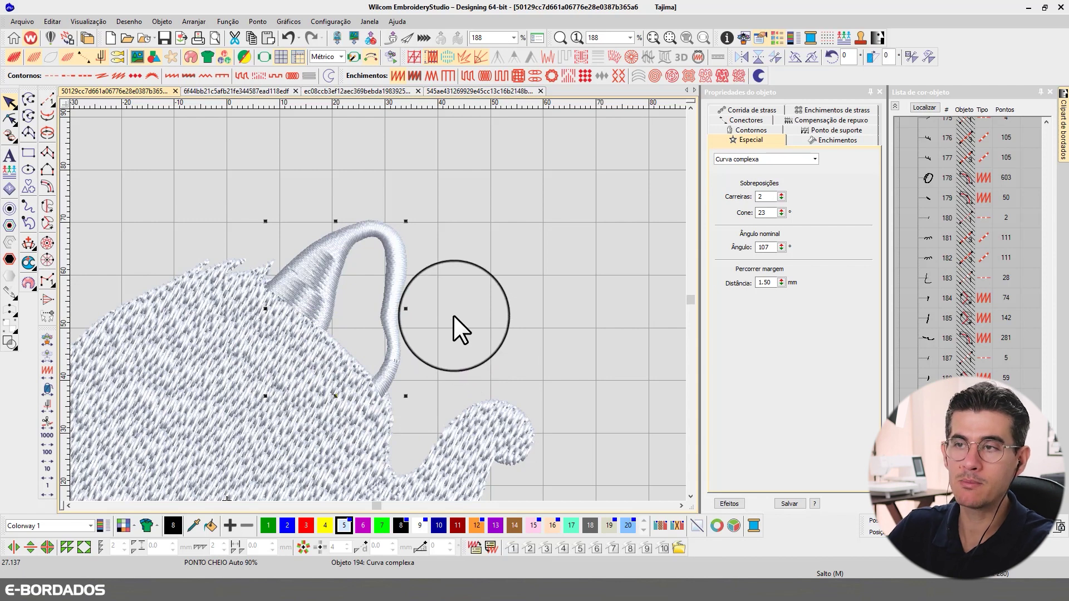
click(13, 57)
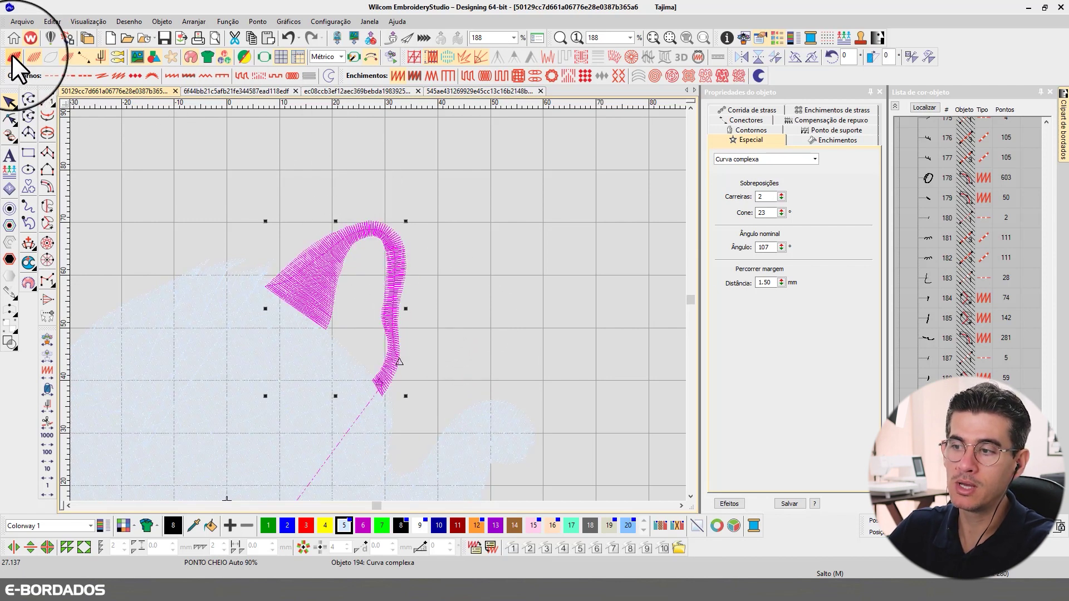
click(12, 56)
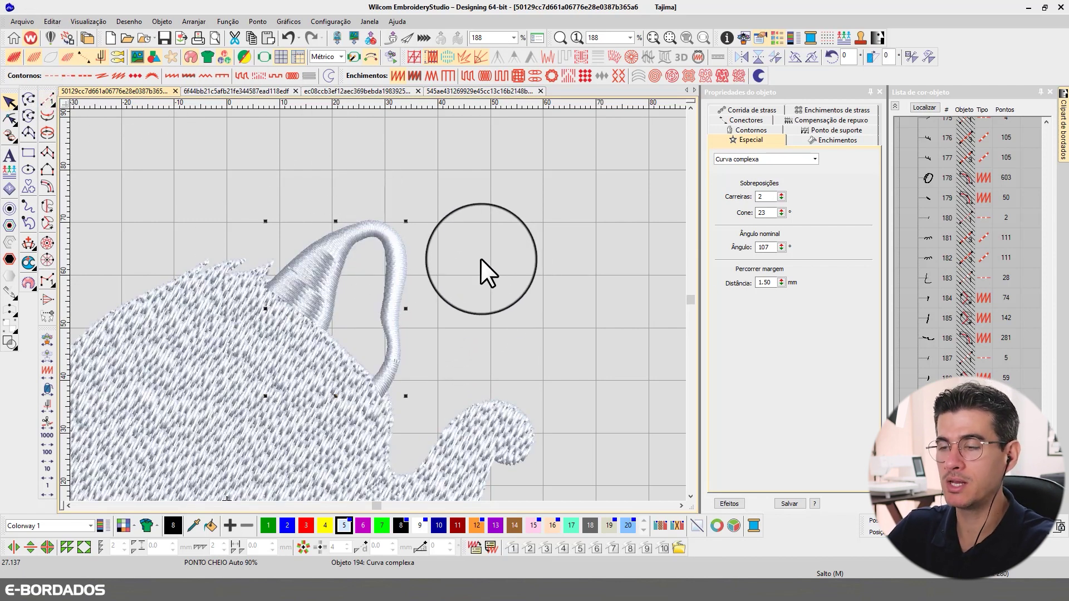
click(480, 259)
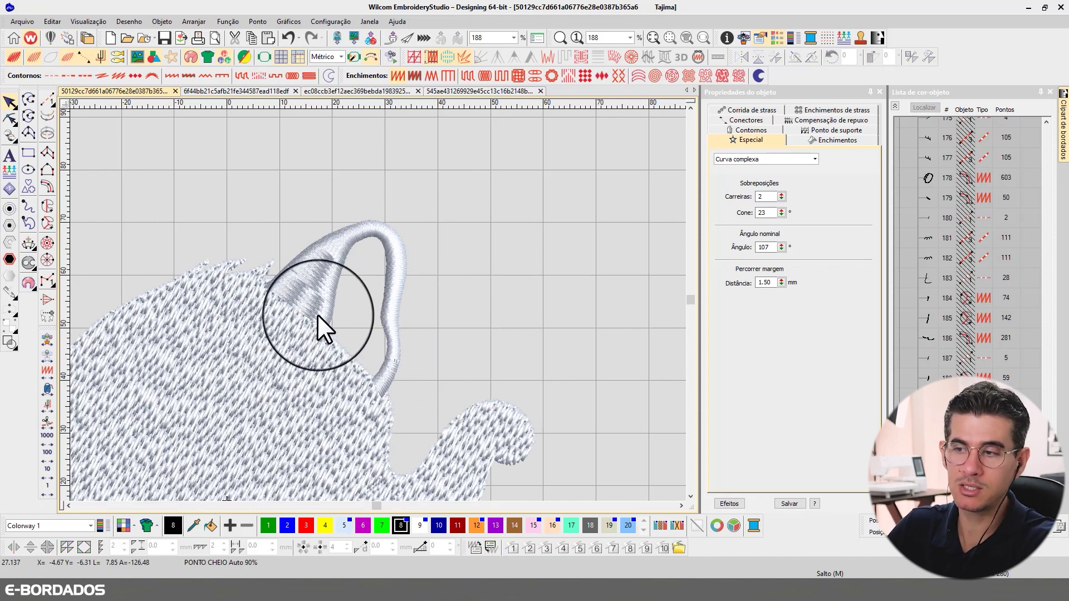
click(69, 505)
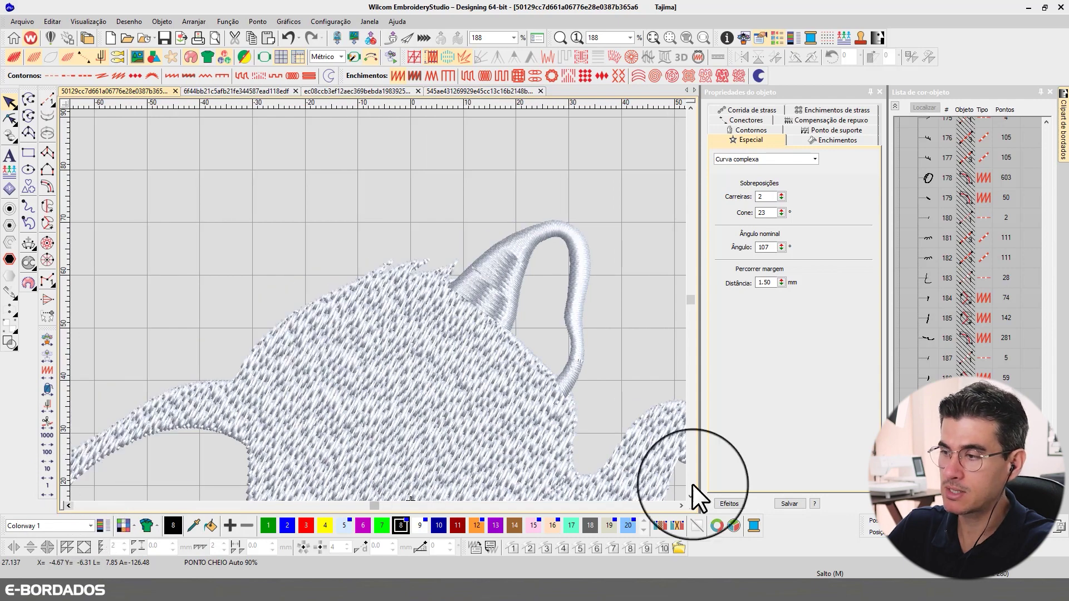
click(690, 497)
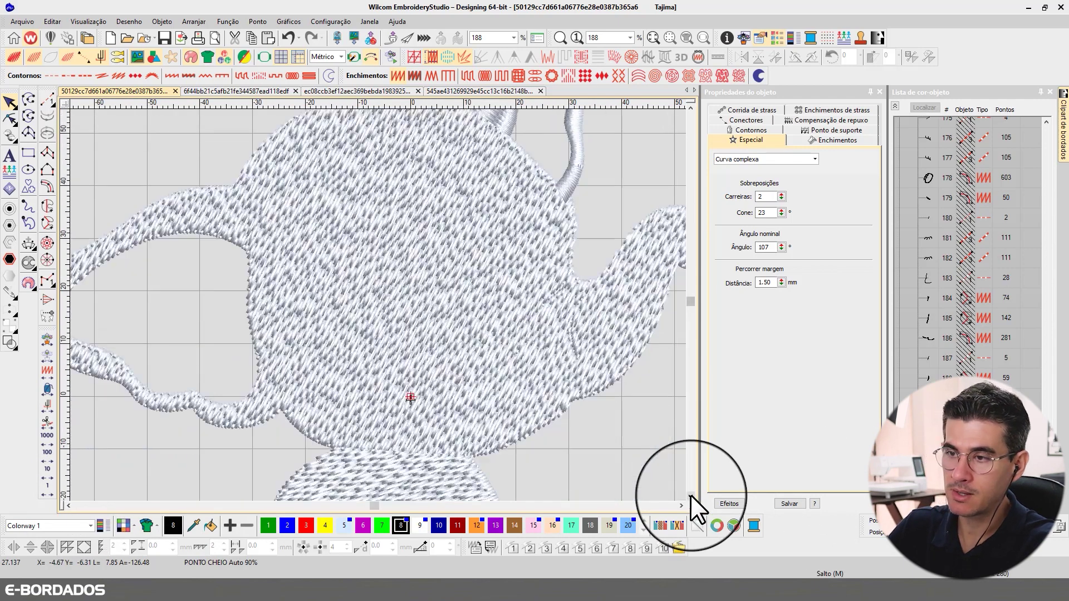
scroll(377, 304, down, 2)
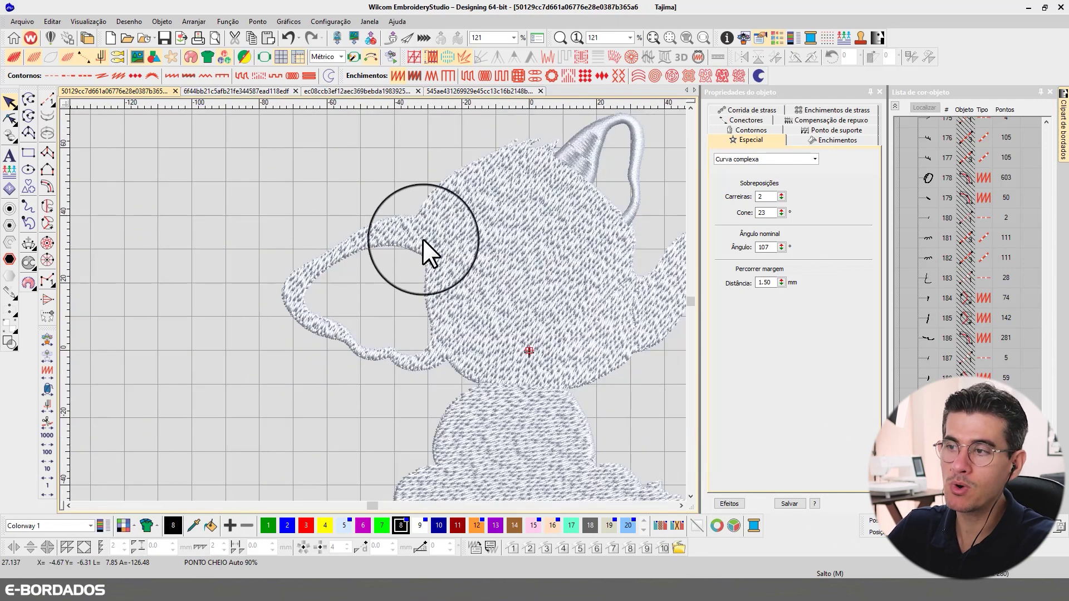
scroll(379, 307, down, 1)
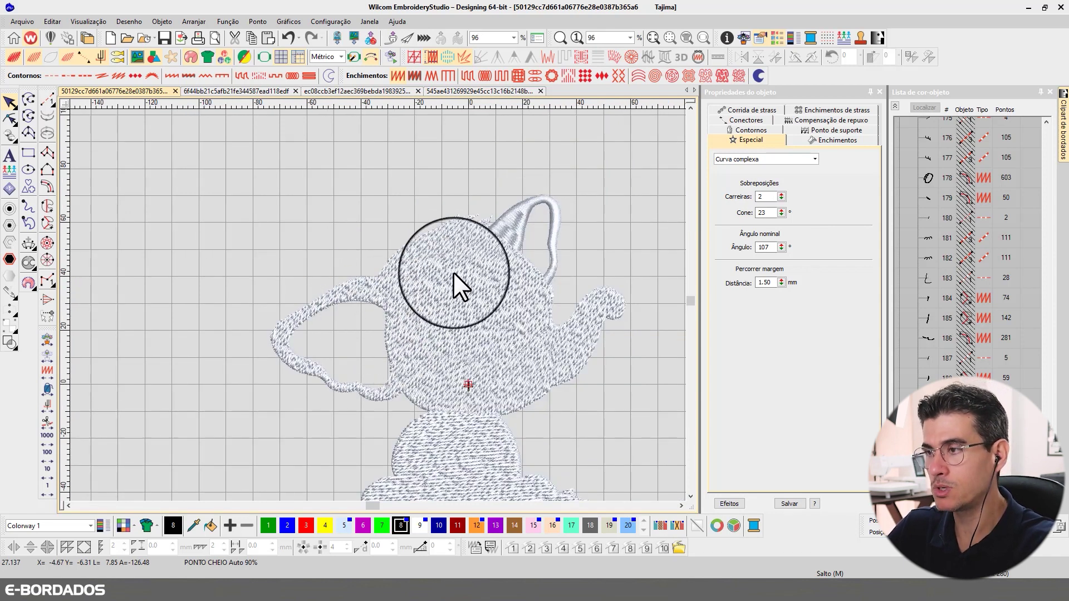
click(520, 223)
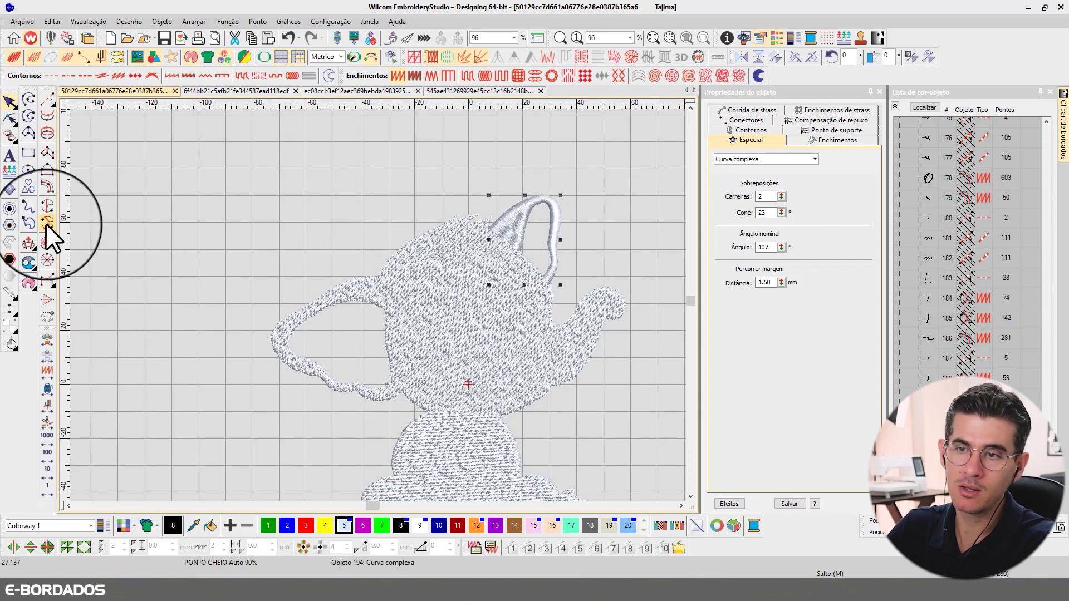
click(248, 221)
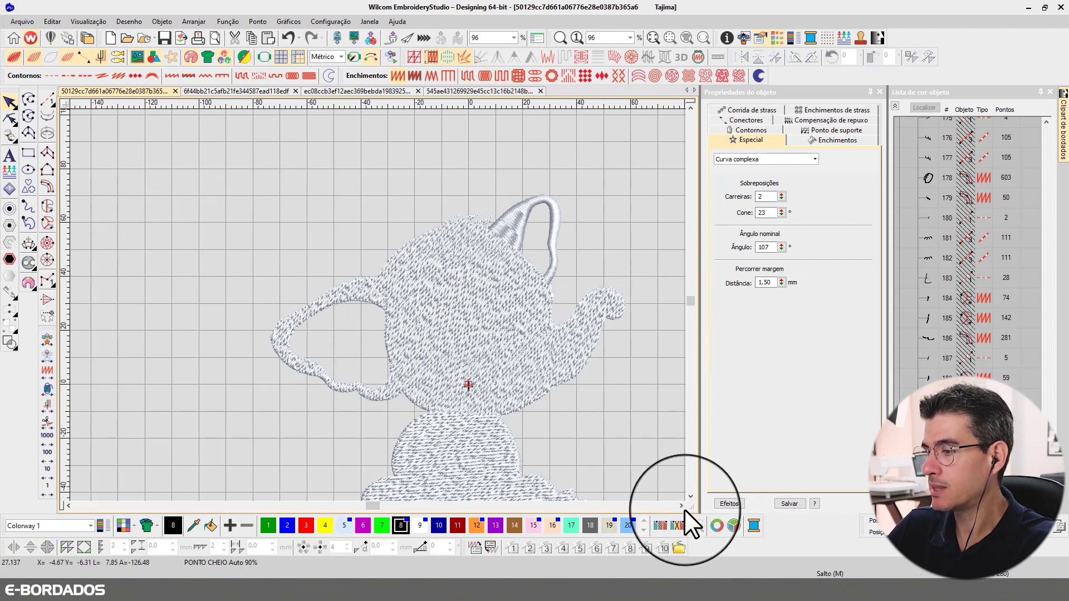
Move the satin loop in the stitching order into the earlier color 5 group, directly after its body fills.
click(895, 106)
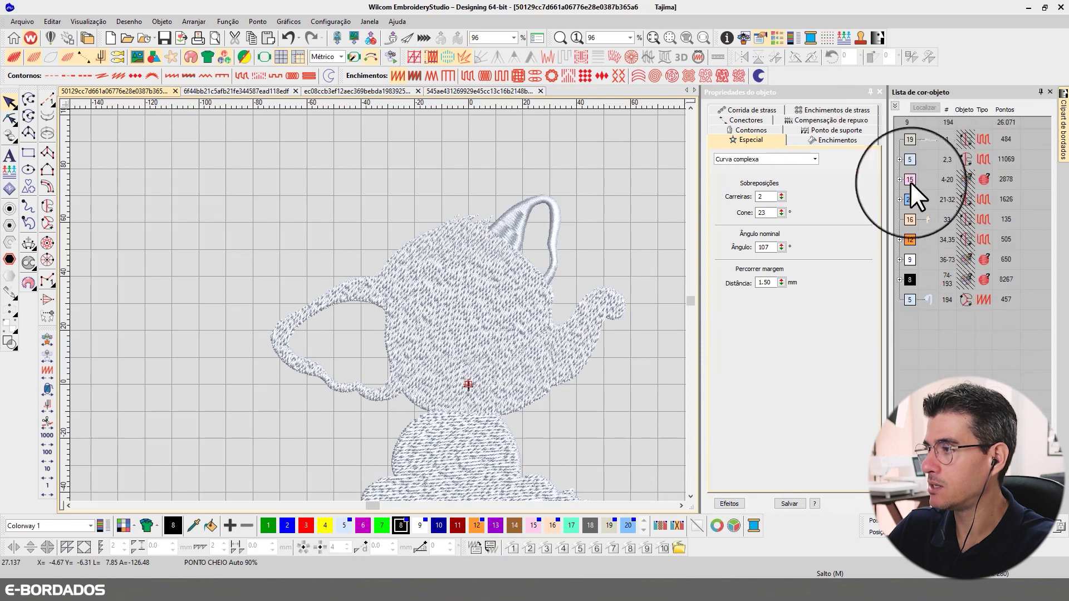
drag(931, 295, 926, 177)
click(900, 159)
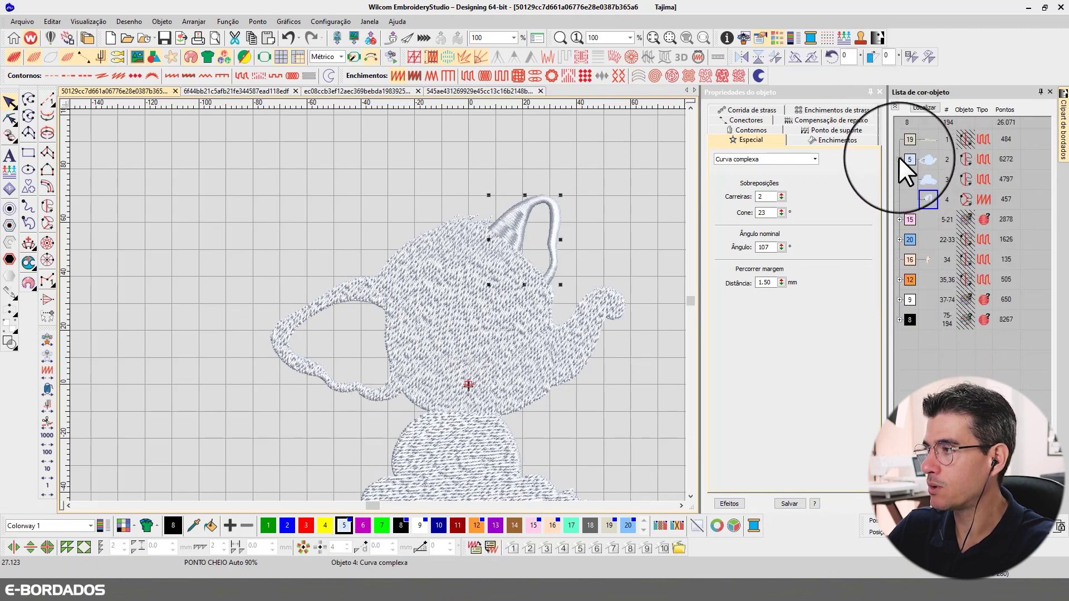
Reorder the color 5 objects so the lower body's complex fill stitches before the upper body's fill.
click(928, 162)
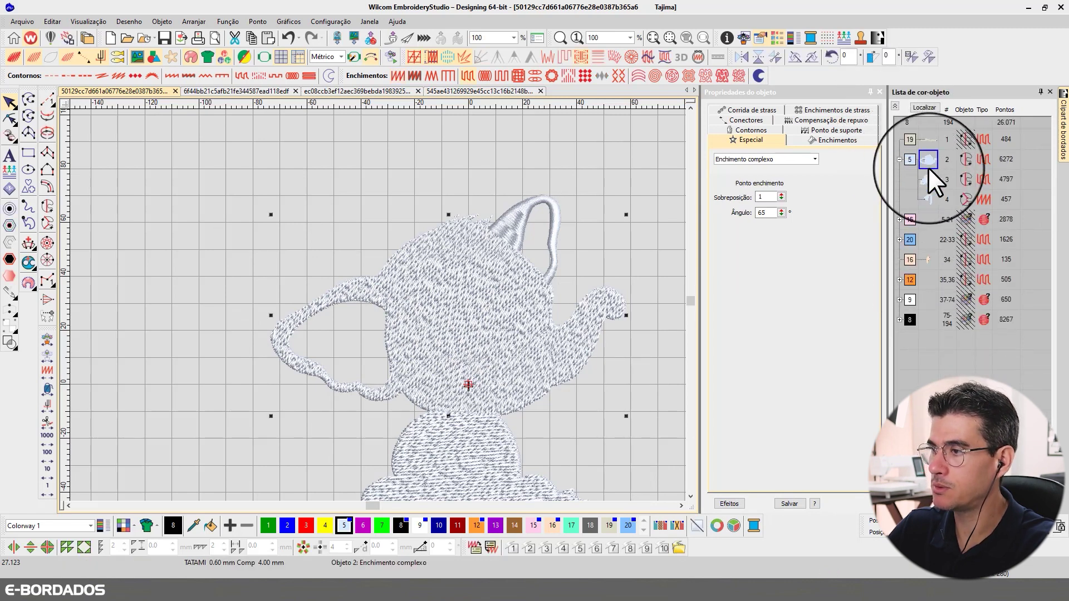
click(925, 107)
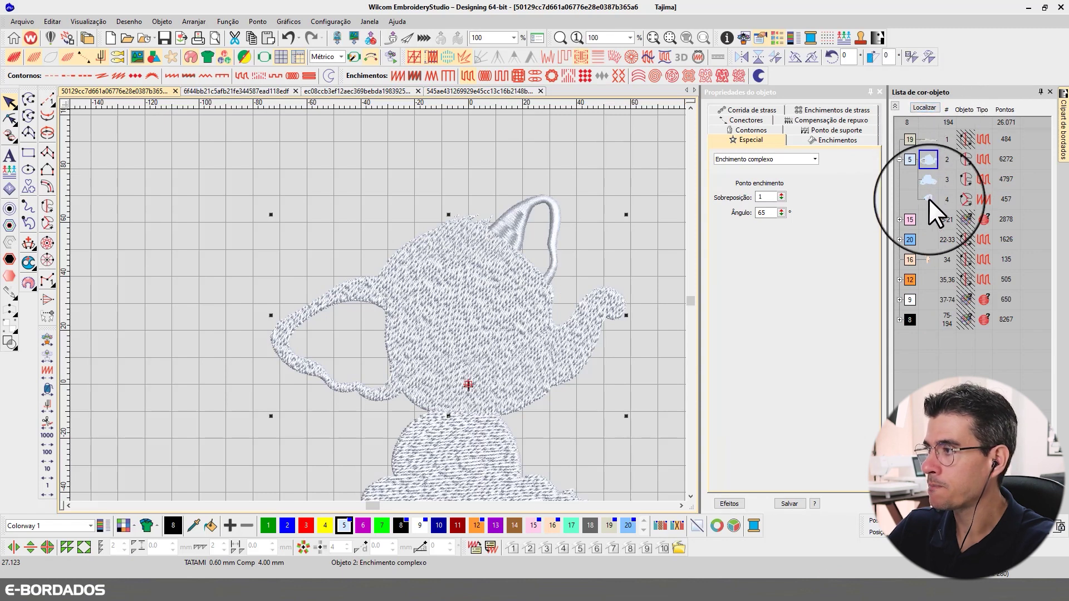
click(931, 181)
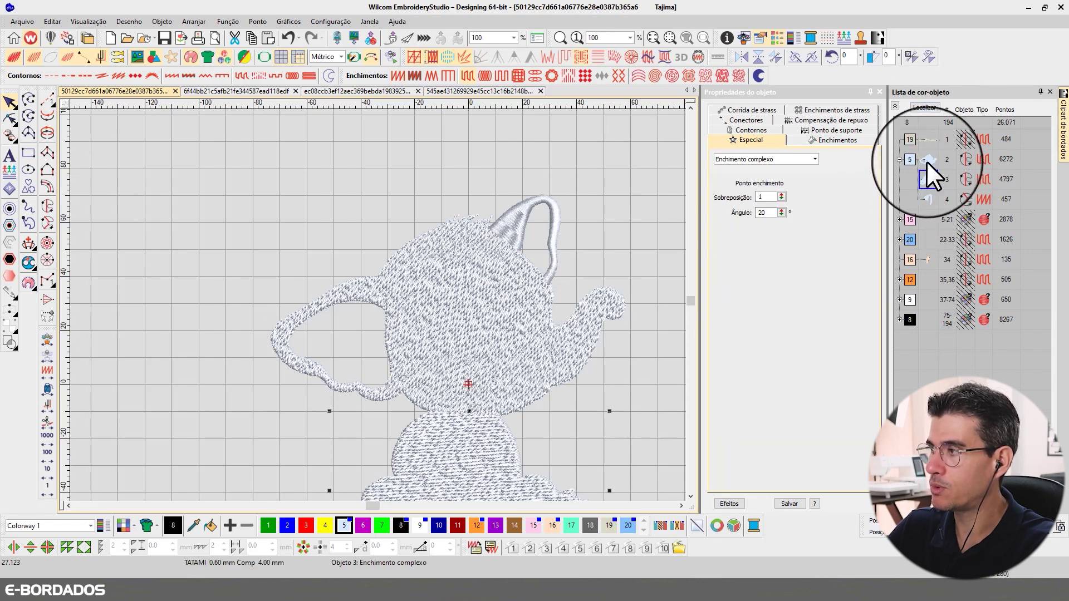
drag(926, 174, 925, 162)
Relocate the lower body fill's entry point to the foot under the trunk side and its exit point to the neck joining the upper body.
click(690, 495)
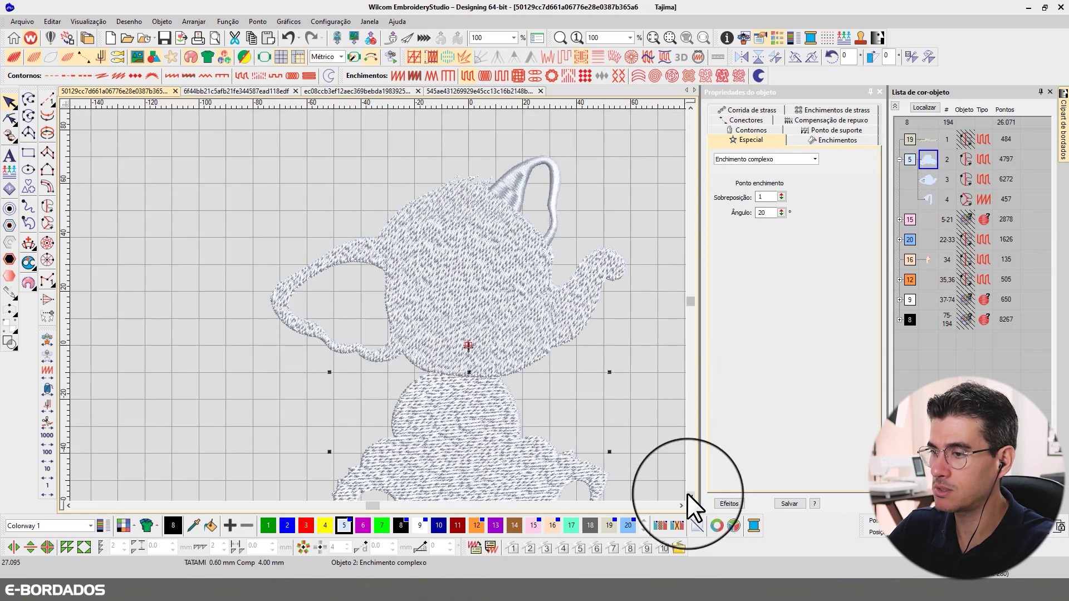
key(0)
click(10, 118)
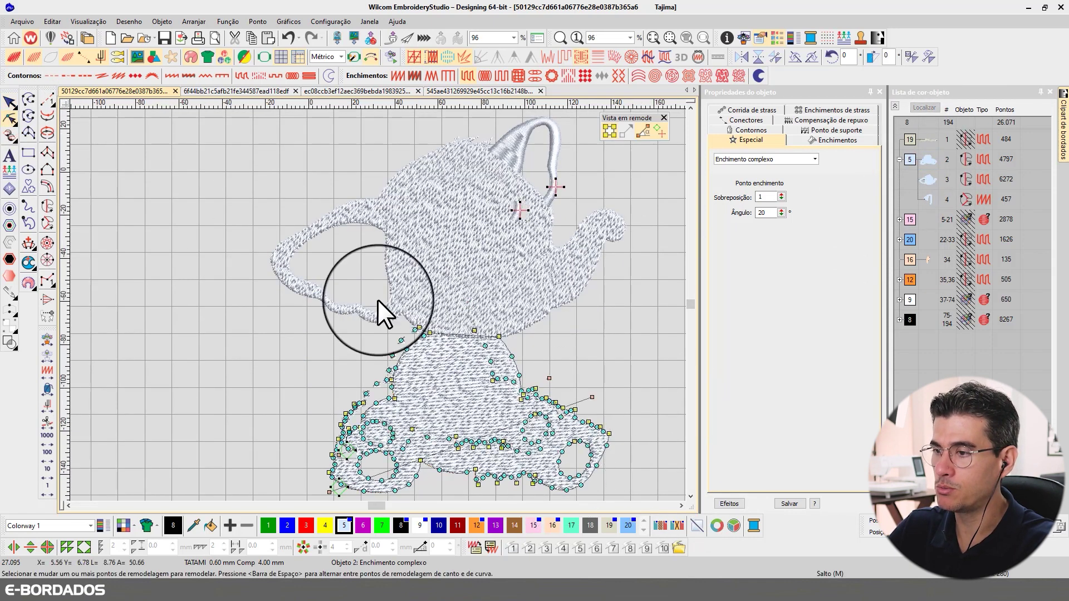
scroll(377, 300, down, 2)
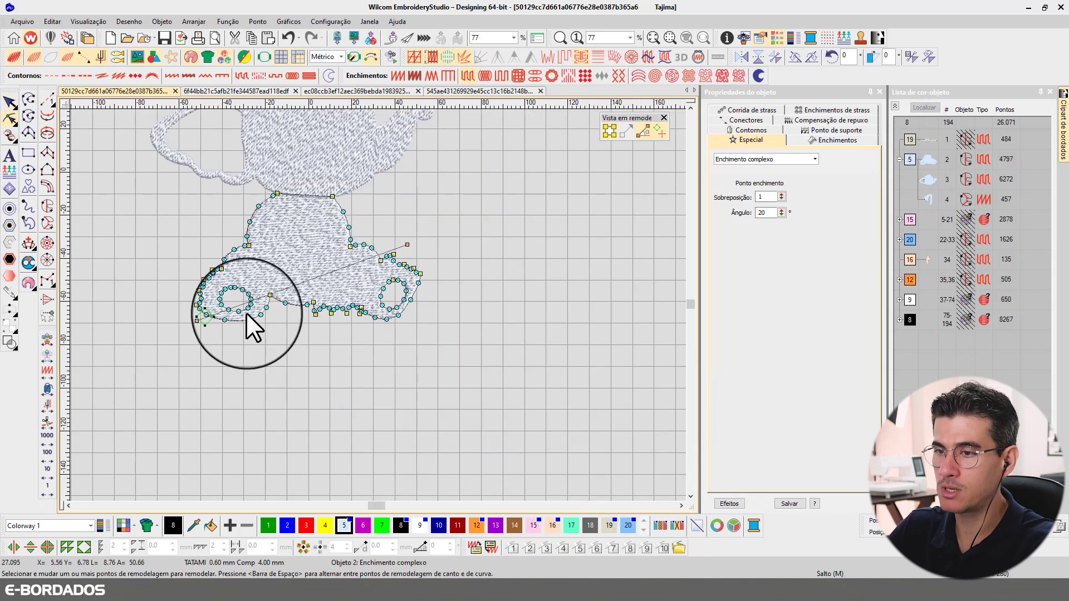
click(395, 331)
scroll(367, 223, down, 1)
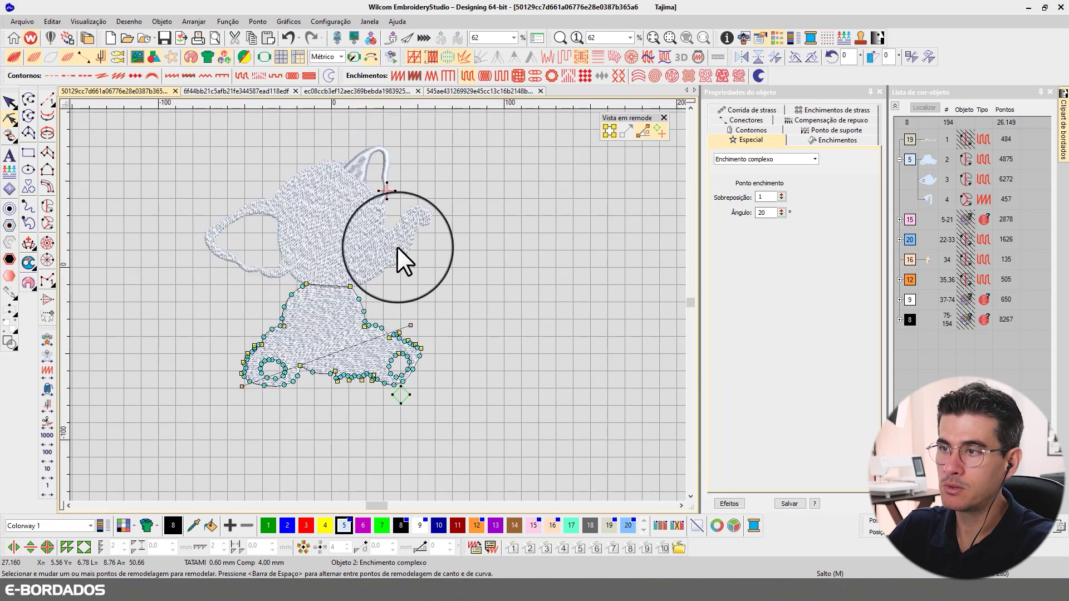
click(307, 279)
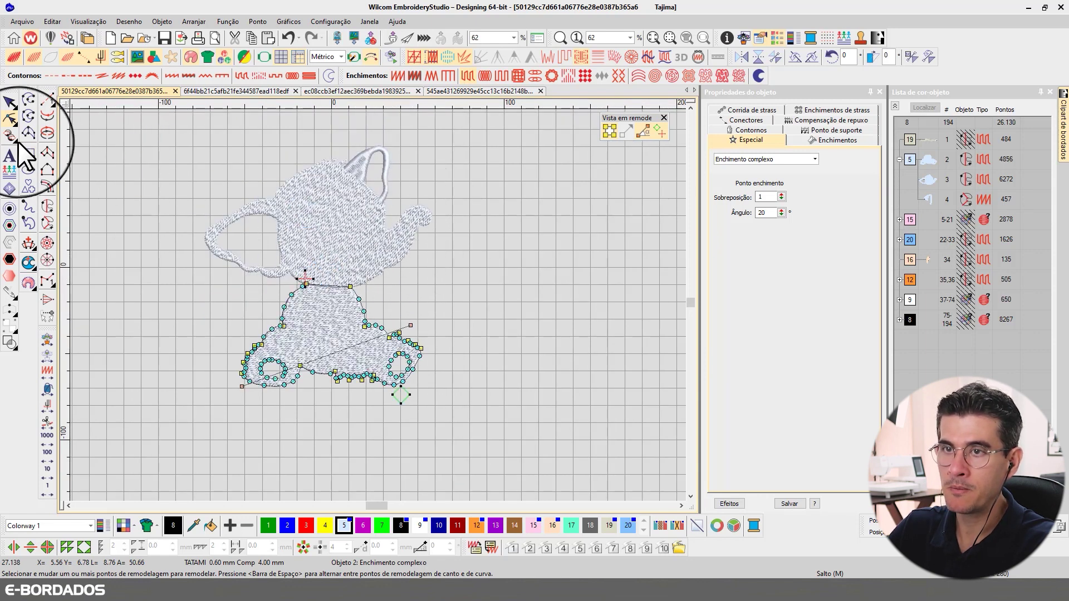
Relocate the upper body fill's entry point to the neck junction and its exit point to the wide base of the satin loop.
click(10, 102)
click(328, 239)
click(10, 119)
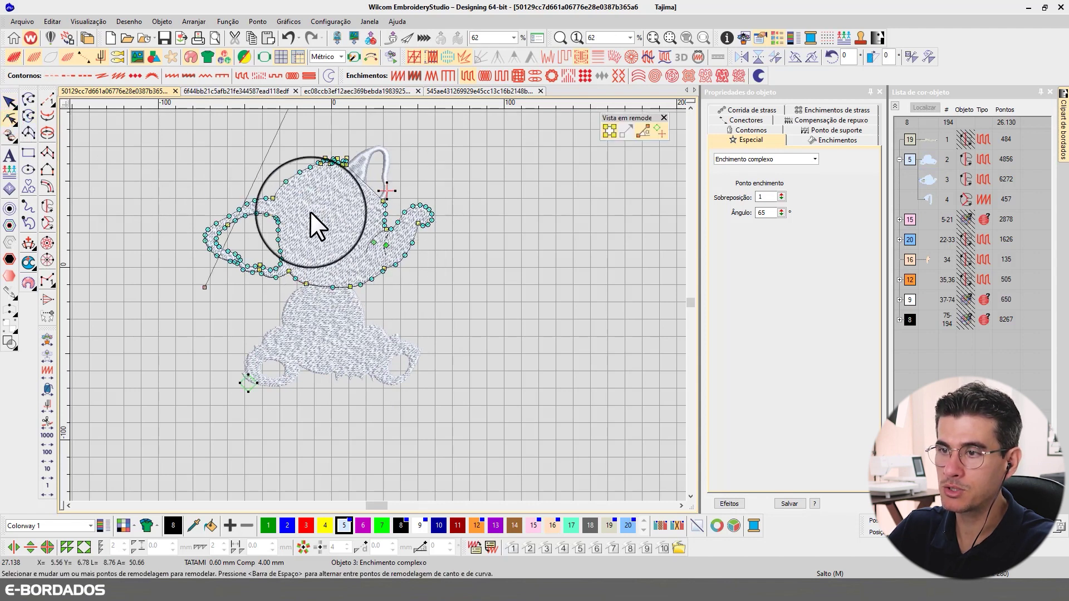
drag(310, 212, 385, 300)
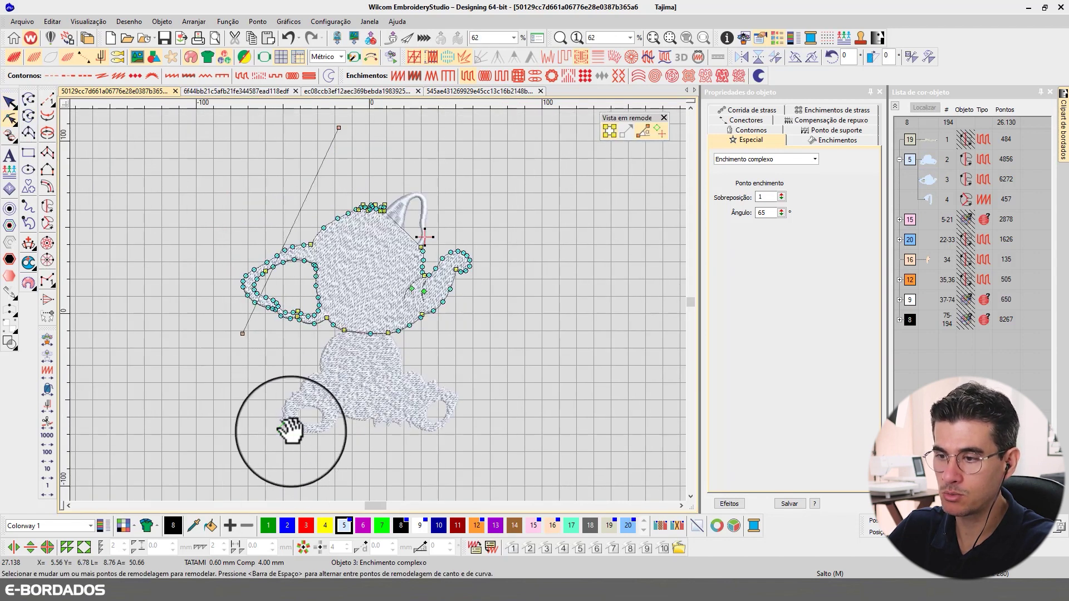
drag(289, 429, 345, 330)
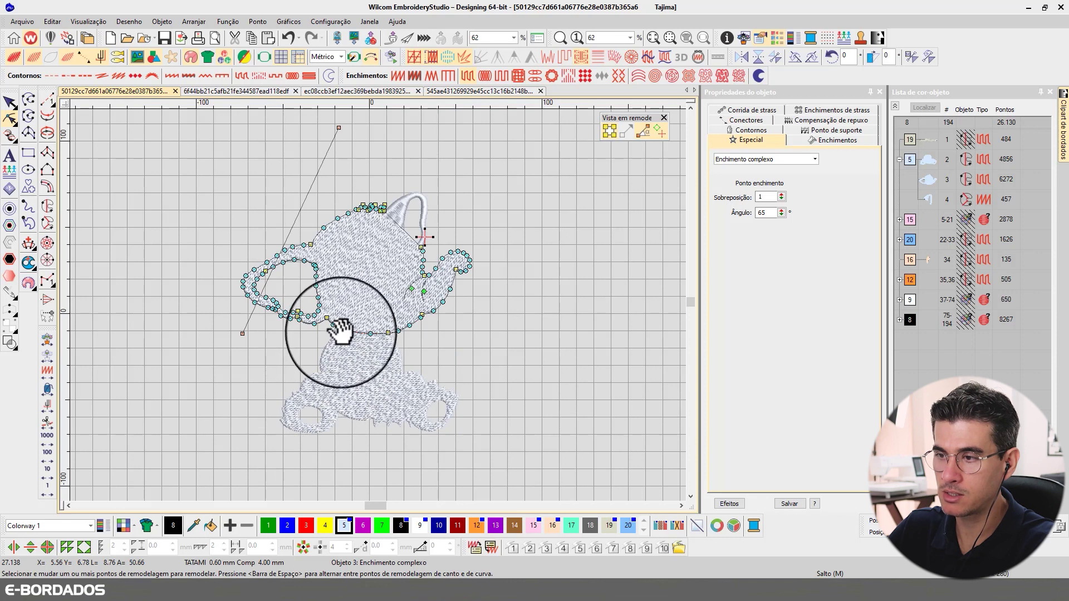
click(433, 236)
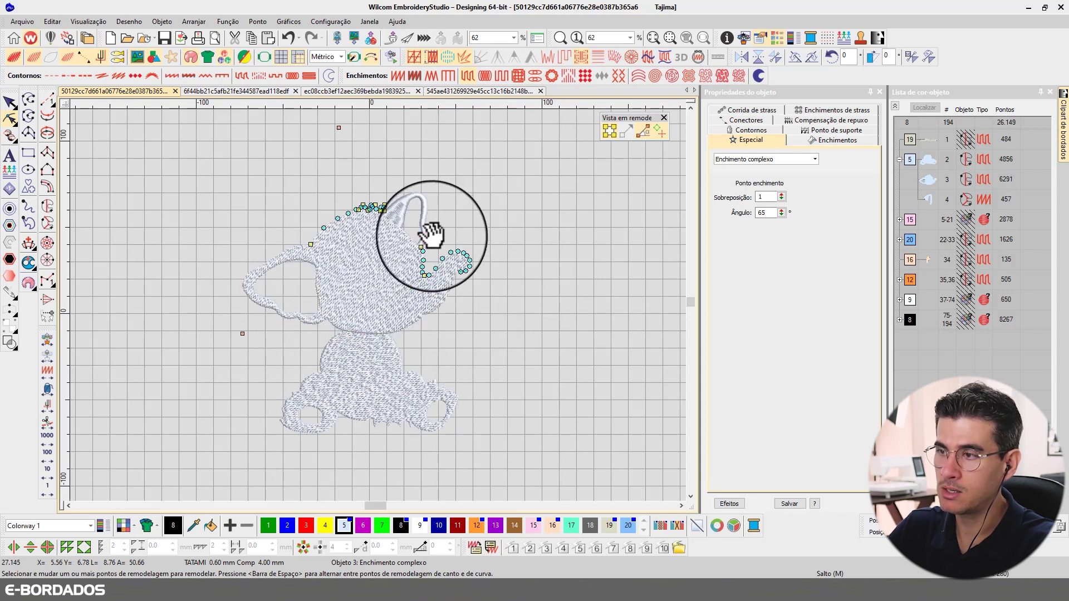
Place the satin loop's entry point at its wide base and its exit point at its narrow end, and finish reshaping.
click(407, 206)
scroll(377, 305, up, 3)
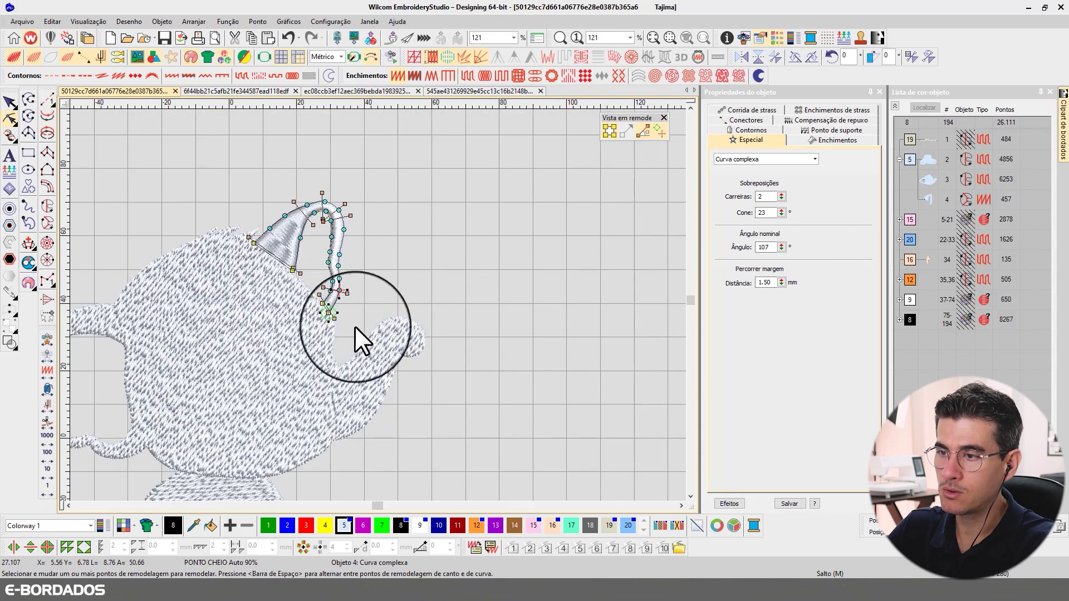
drag(329, 313, 268, 259)
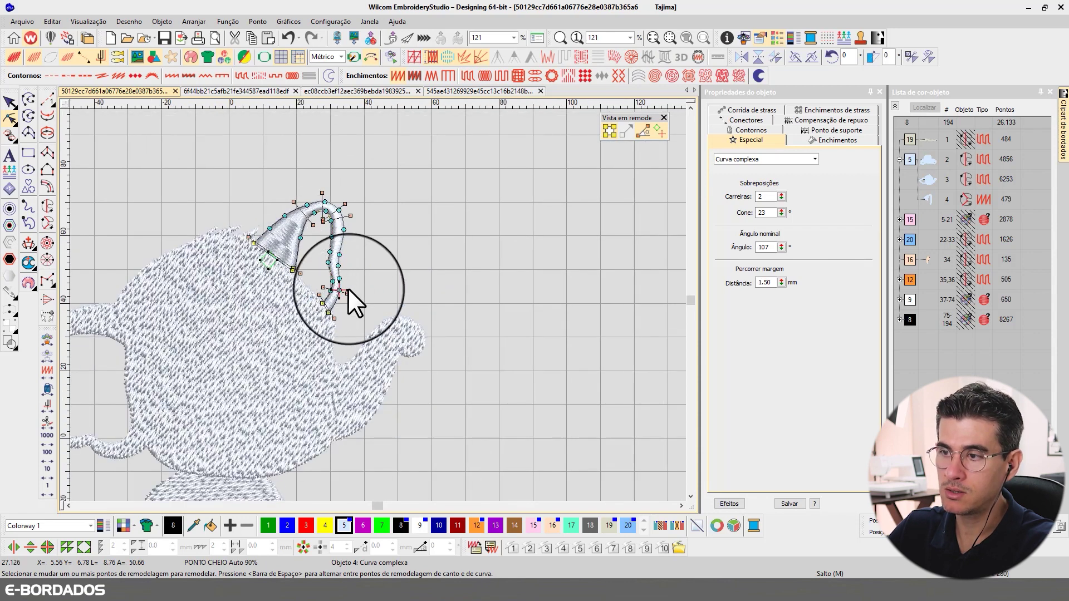
drag(341, 292, 329, 319)
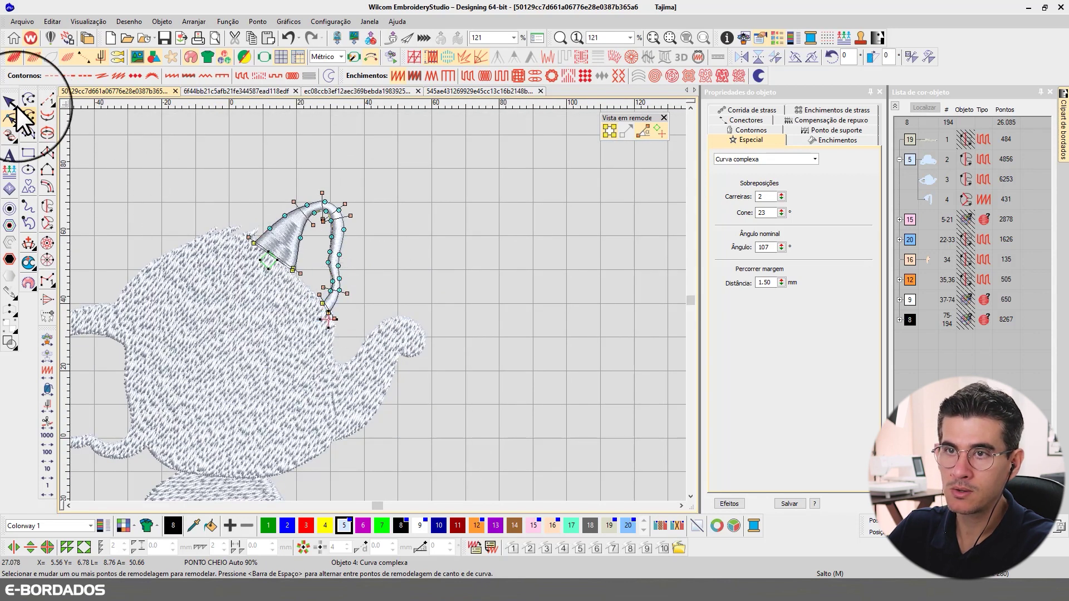
click(10, 102)
Examine how the satin loop meets the upper body fill, comparing both objects with the realistic view off and on.
scroll(315, 231, down, 3)
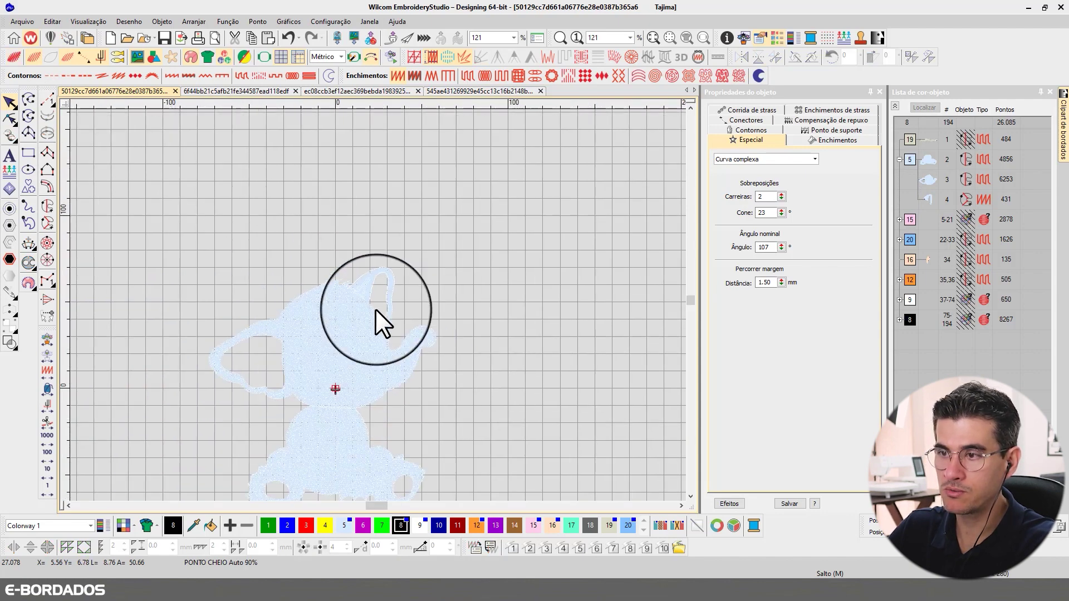
scroll(375, 309, up, 3)
click(385, 301)
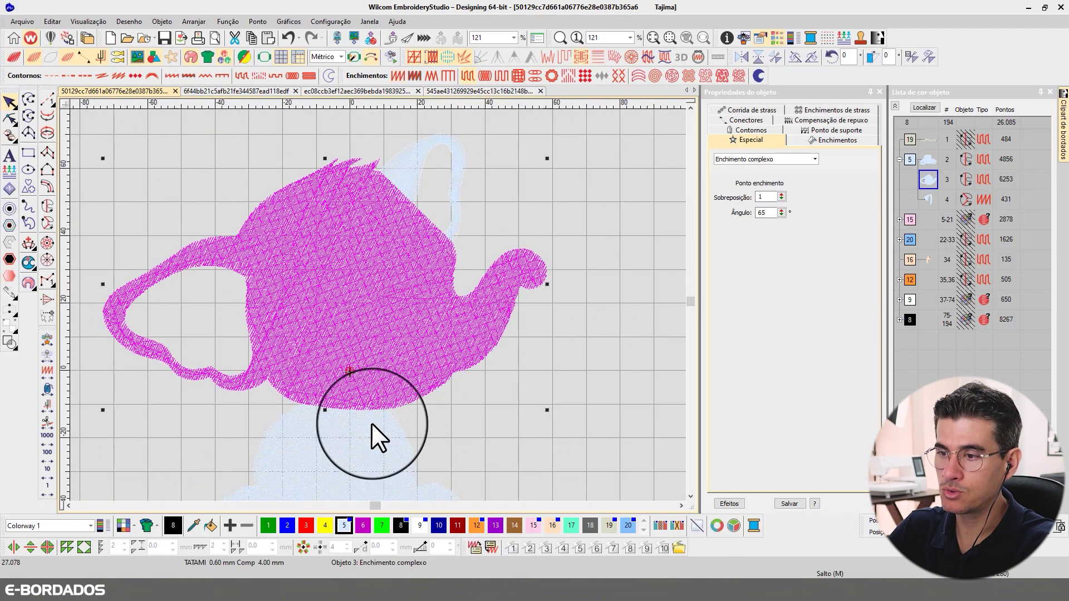
click(432, 165)
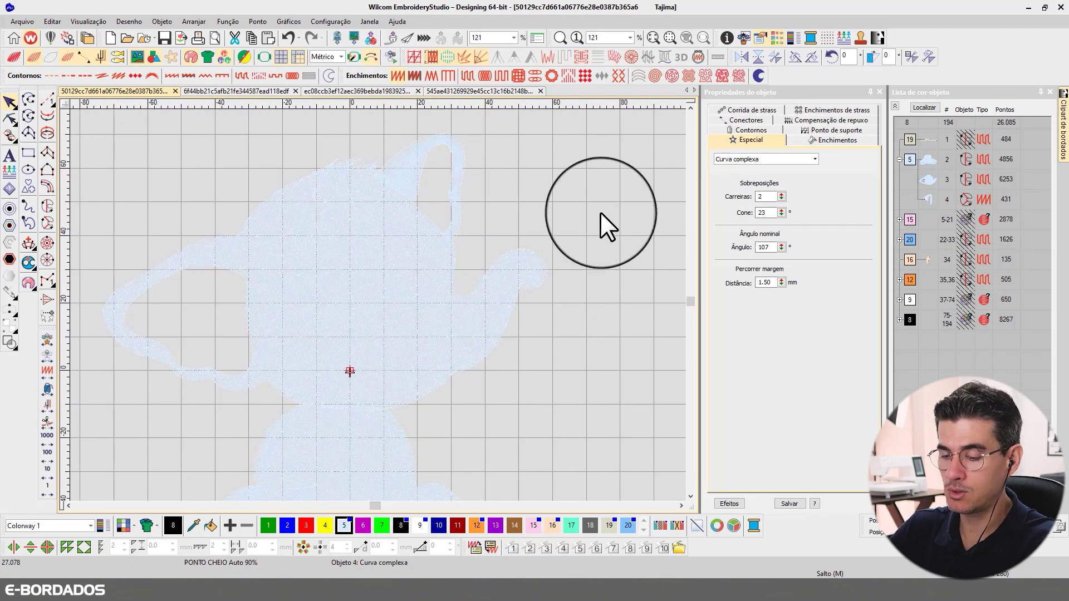
click(600, 212)
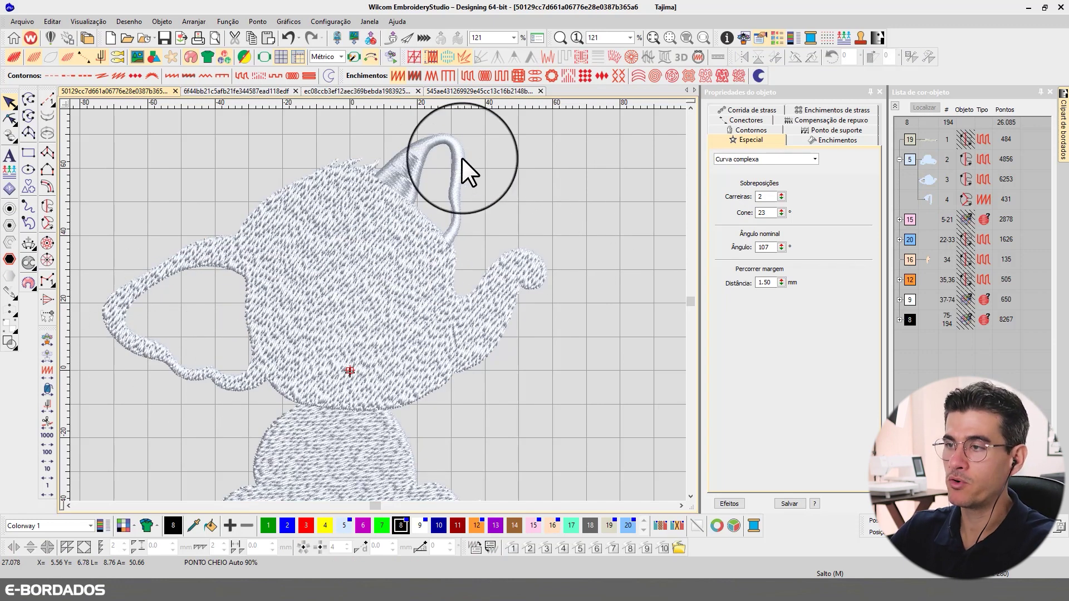
click(211, 258)
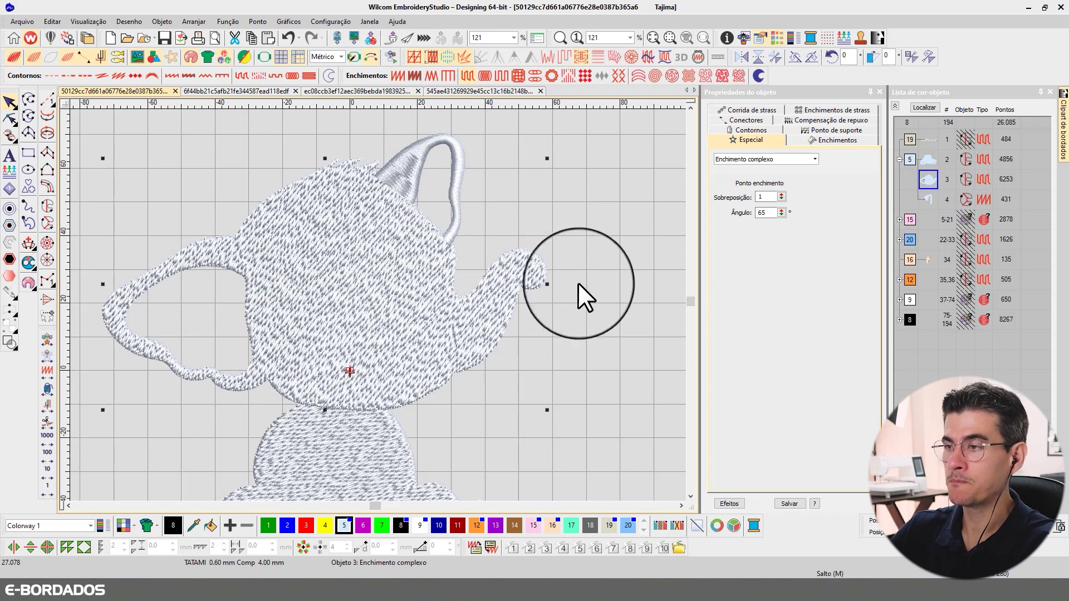
click(432, 143)
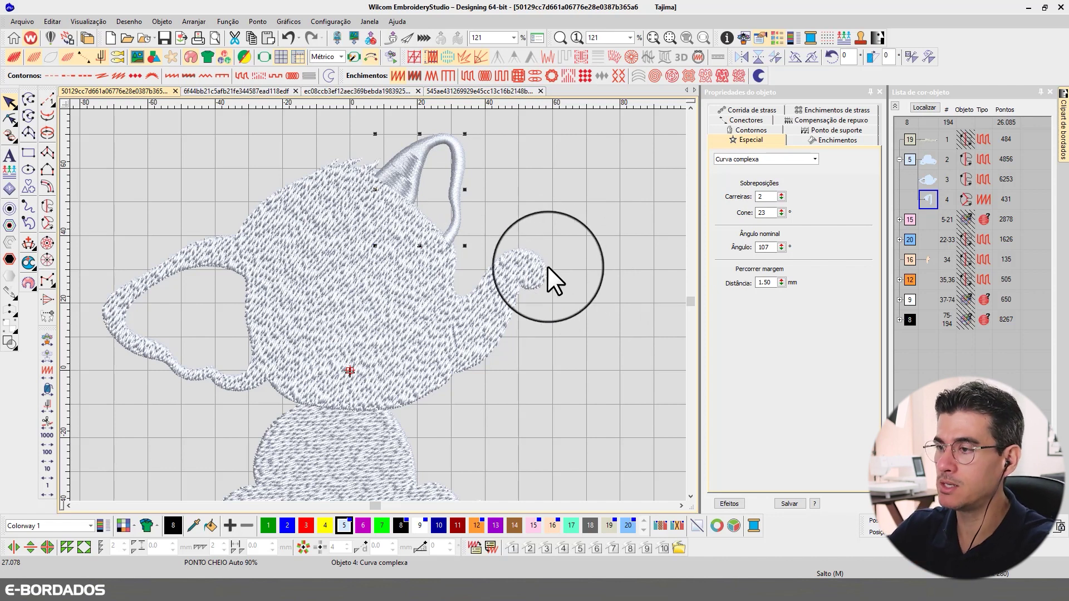
click(570, 248)
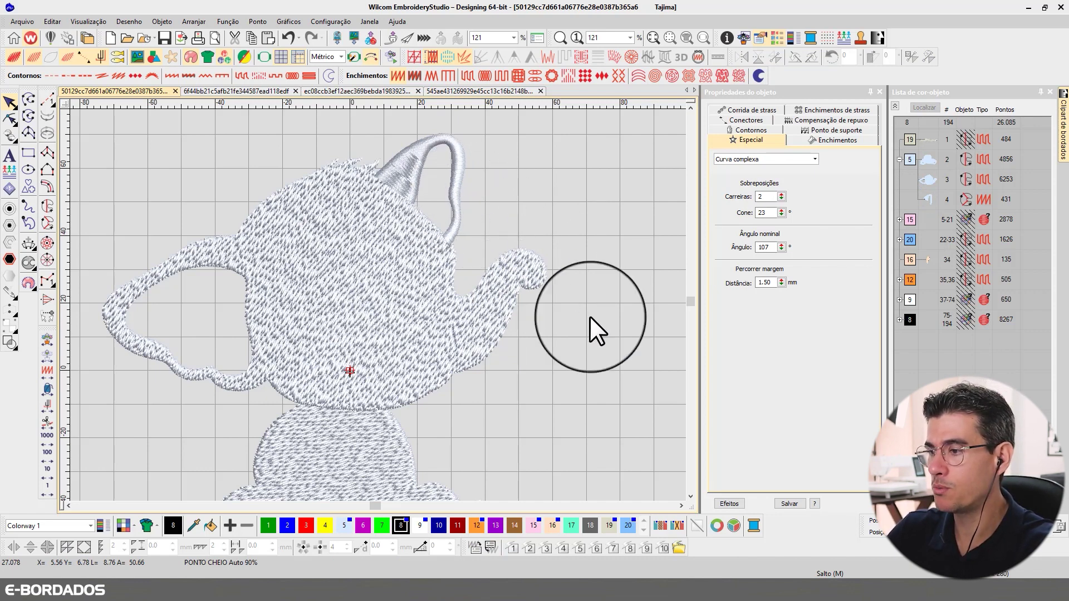
Turn off the satin loop's automatic spacing, set its stitch spacing to 0.60 mm, and compare it with the body's tatami settings.
click(418, 153)
click(825, 140)
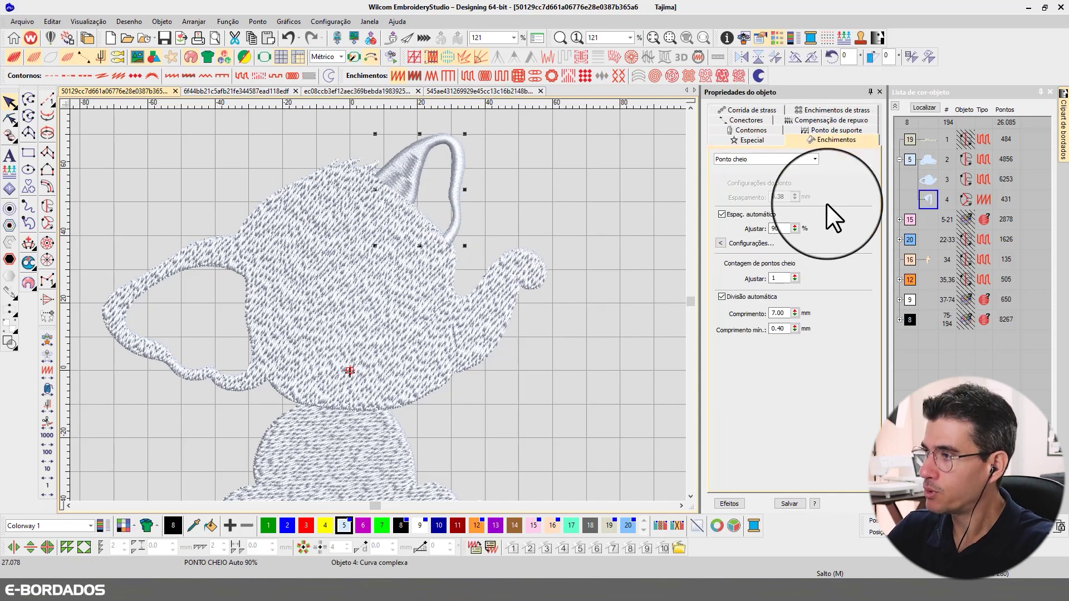
click(777, 212)
drag(781, 198, 823, 202)
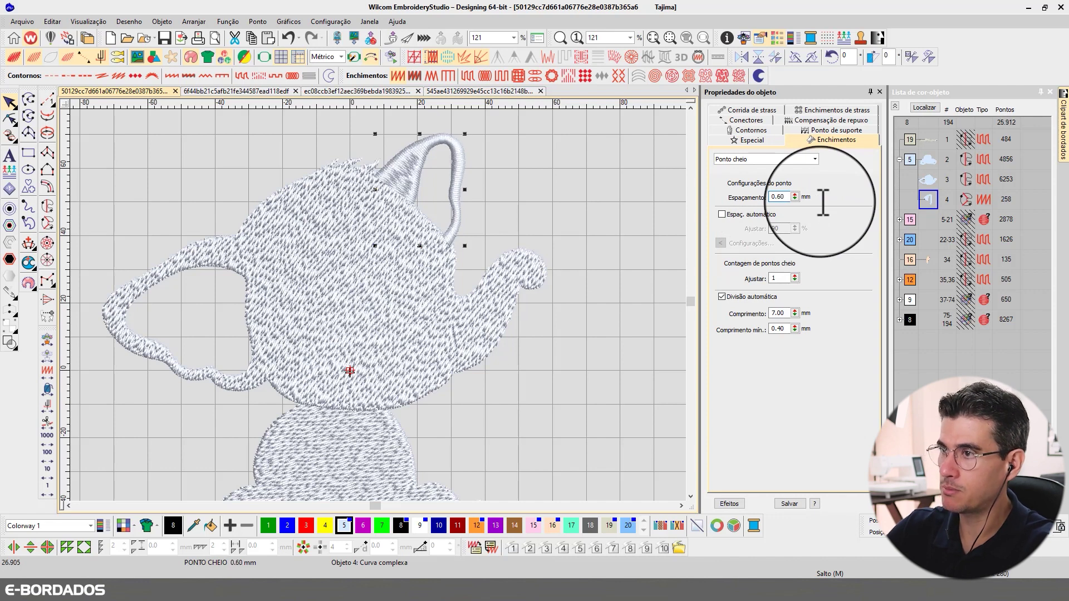
click(389, 281)
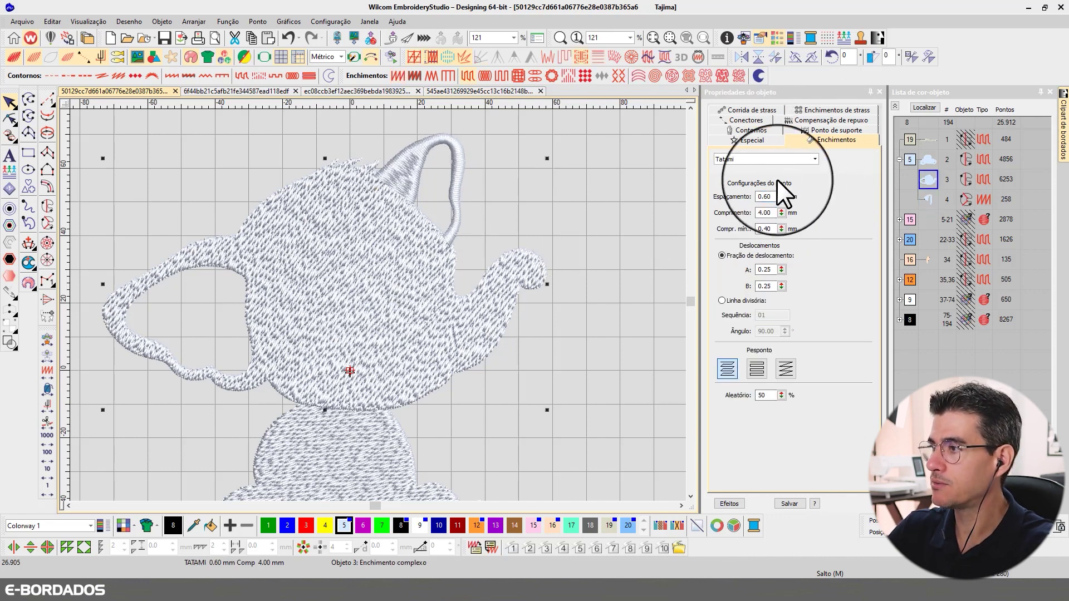
click(427, 153)
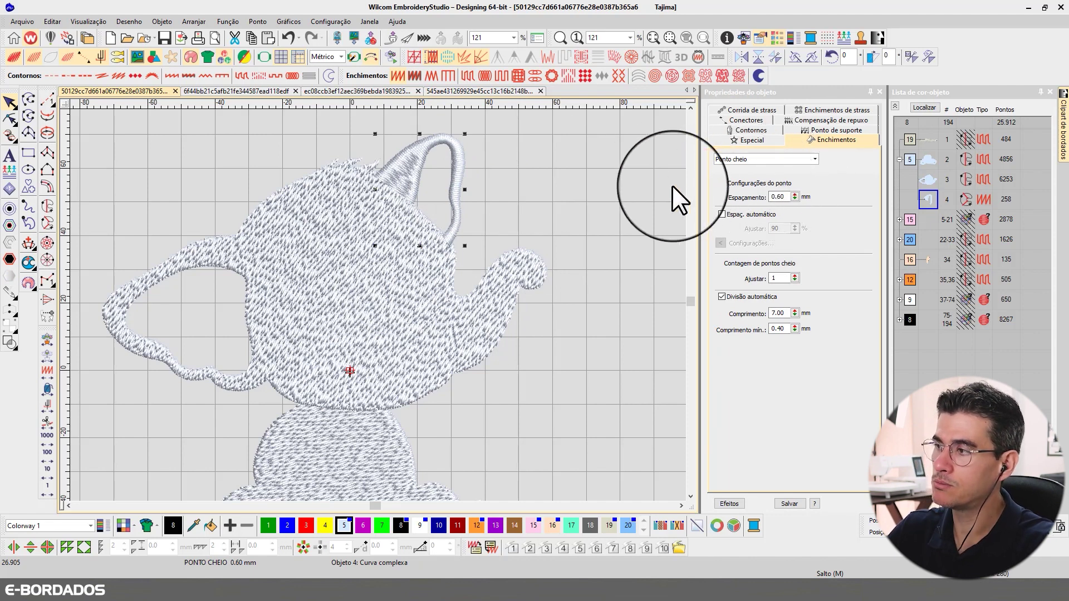
click(577, 177)
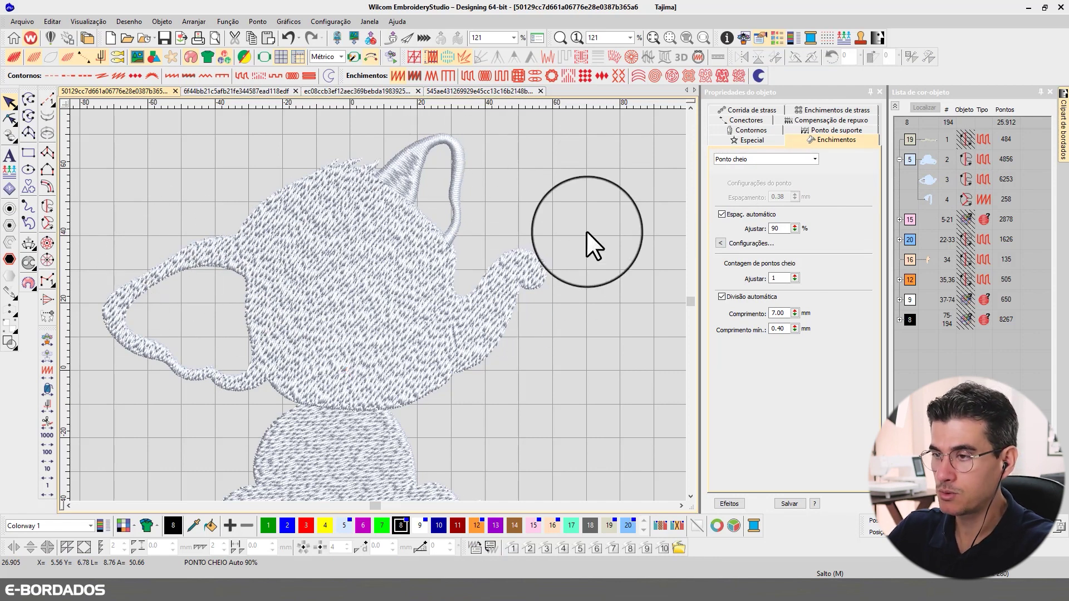
Display all the design's colors and examine the ear's satin edge and the area where it meets the head fill.
key(ctrl+z)
scroll(440, 178, up, 3)
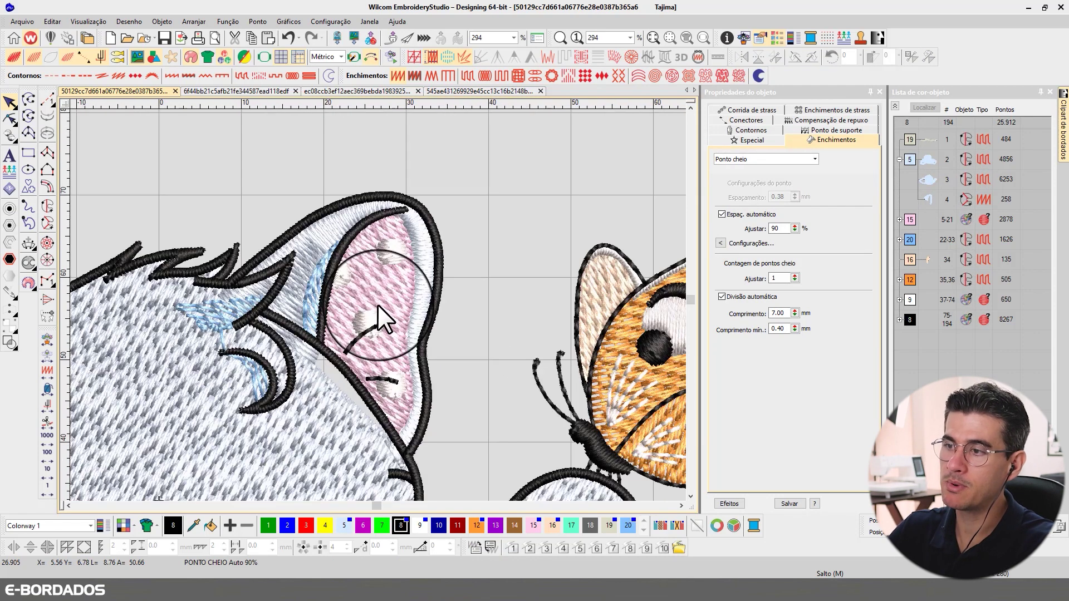
scroll(377, 305, down, 2)
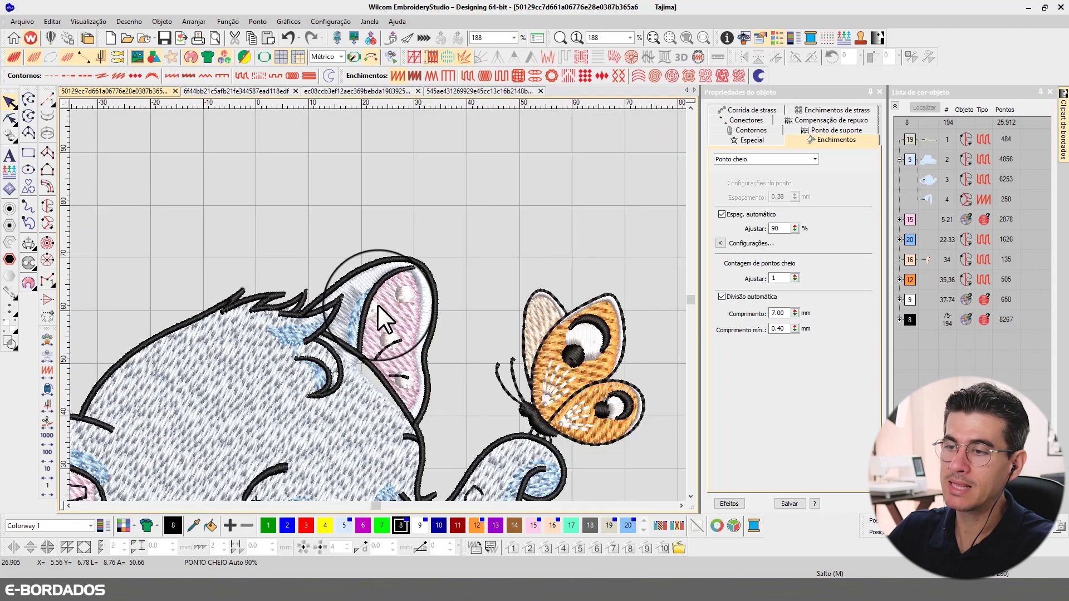
scroll(378, 305, down, 4)
scroll(374, 307, up, 3)
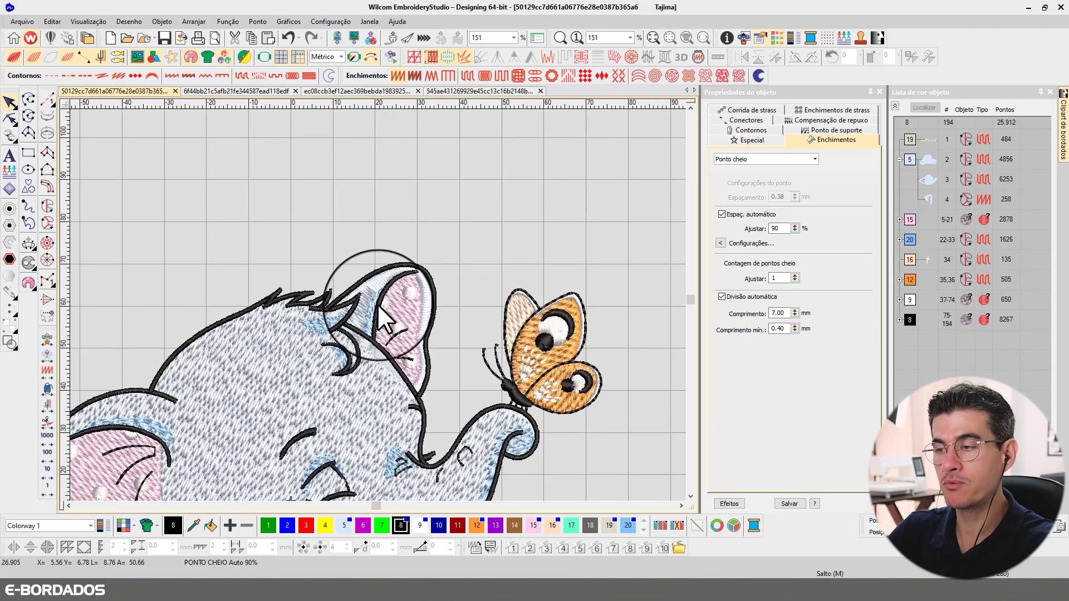
scroll(382, 307, down, 2)
scroll(374, 315, up, 3)
scroll(369, 318, up, 3)
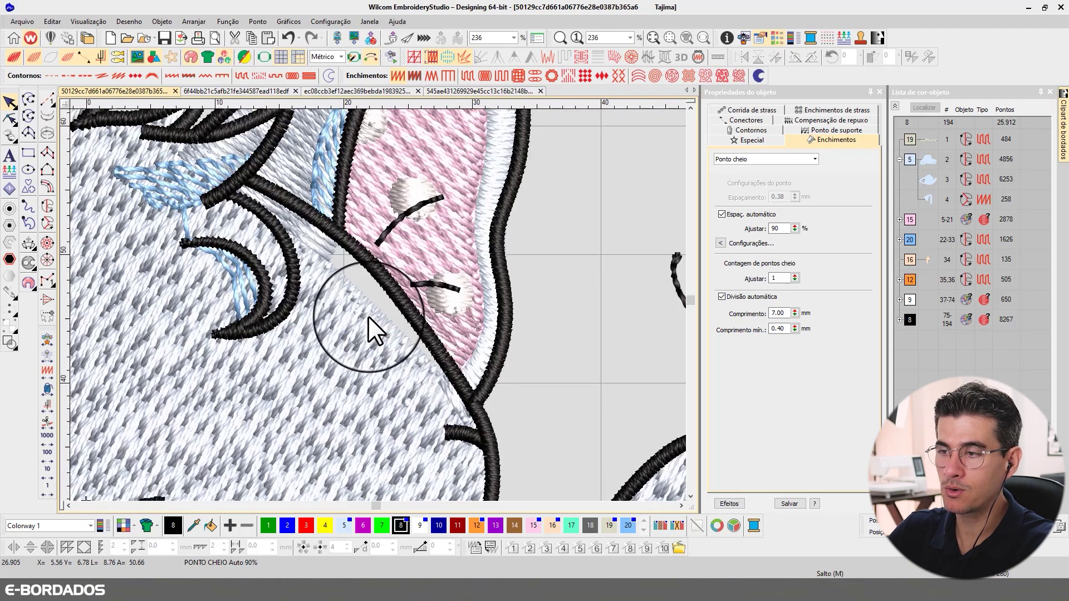
Reshape the head's tatami fill so its upper edge extends under the black outline at the base of the small ear.
click(368, 313)
click(10, 118)
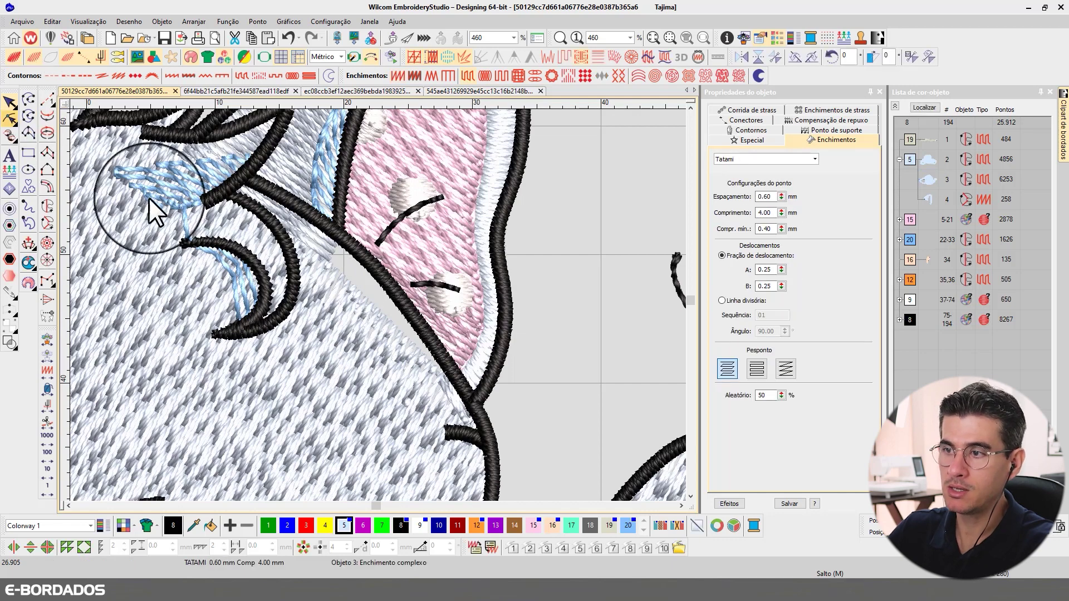
click(356, 290)
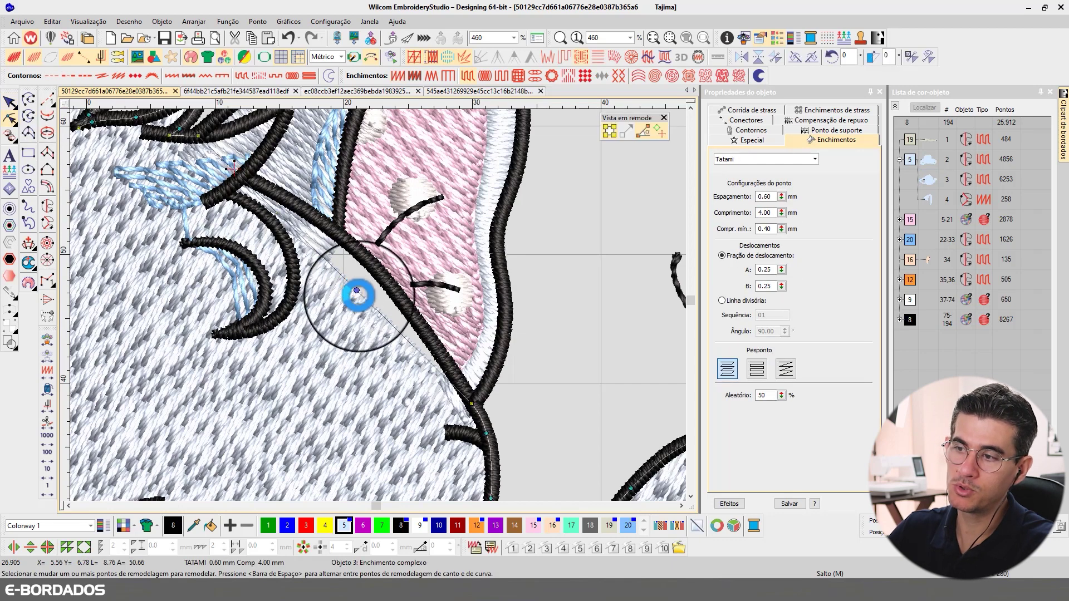
drag(357, 290, 335, 232)
click(246, 166)
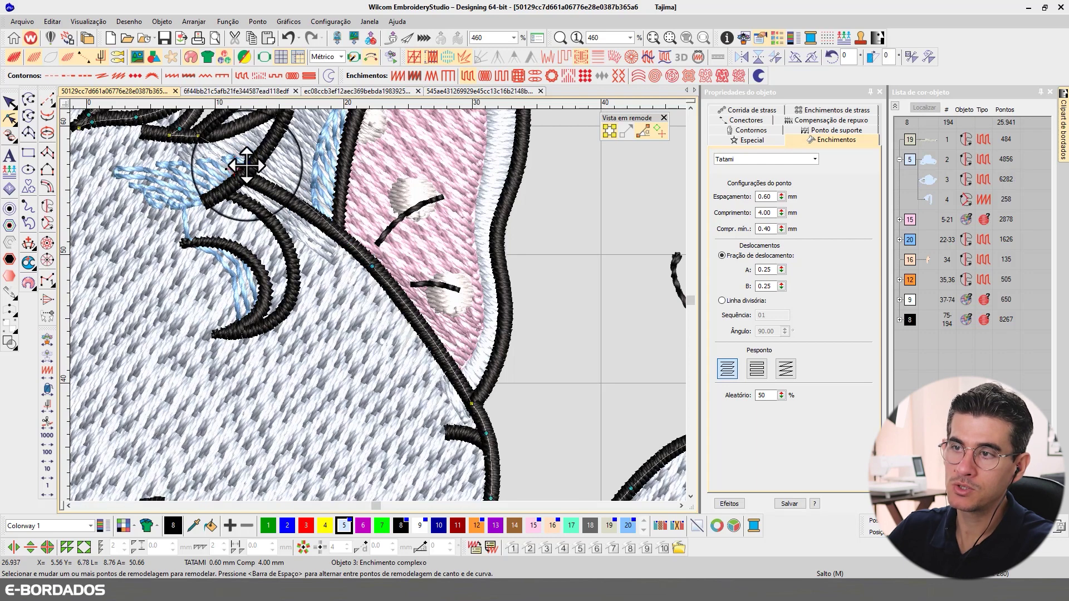
click(279, 204)
click(322, 227)
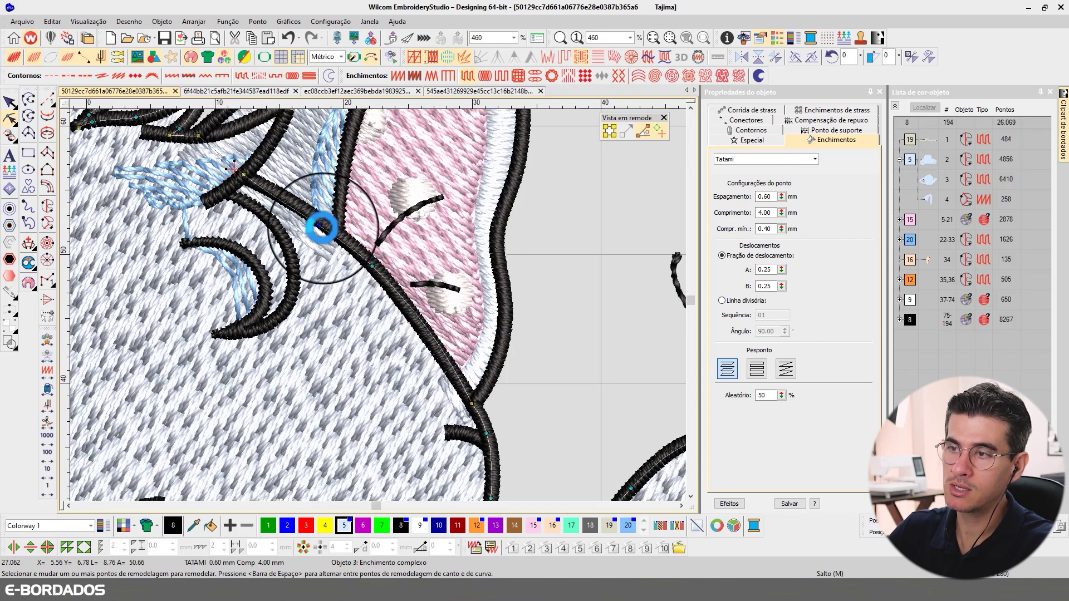
click(10, 102)
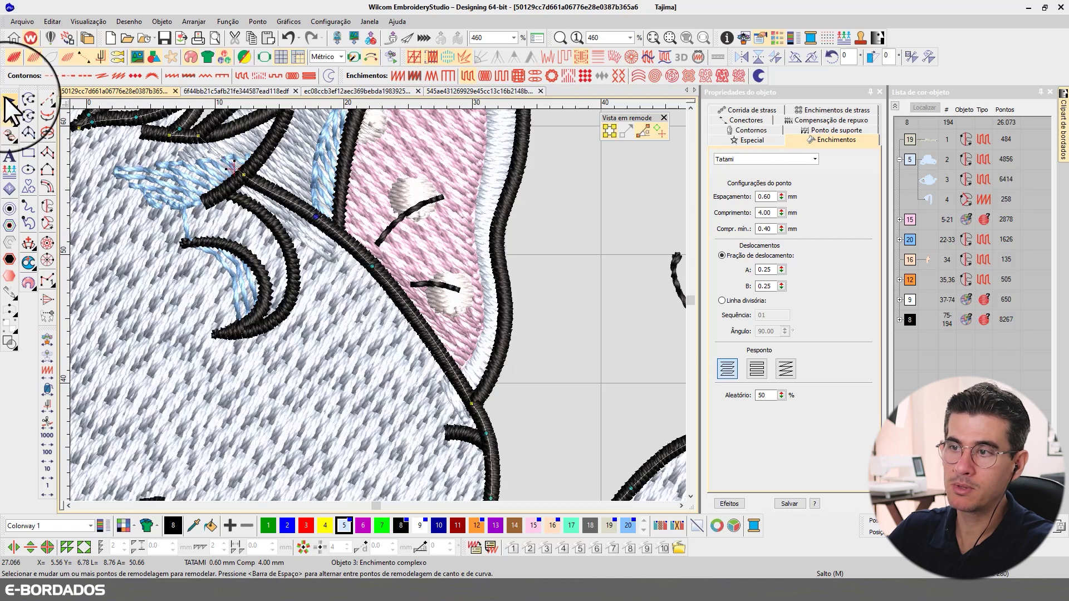
Reshape the ear's satin loop, moving its wide base's corner points under the black outlines beside the hair tuft and the inner ear.
click(322, 238)
scroll(376, 303, down, 1)
scroll(376, 303, up, 2)
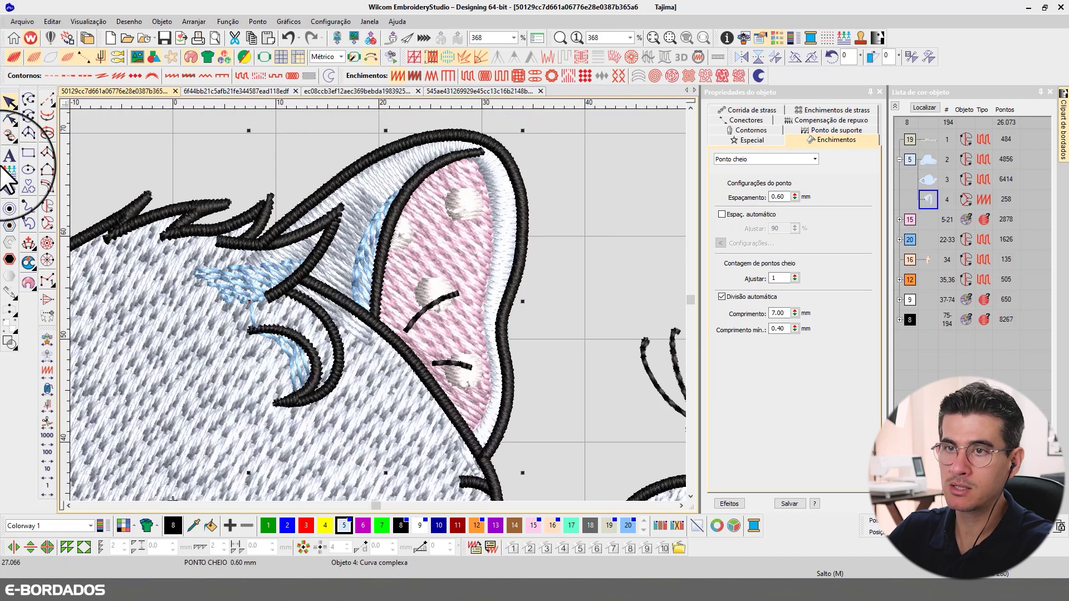
click(10, 118)
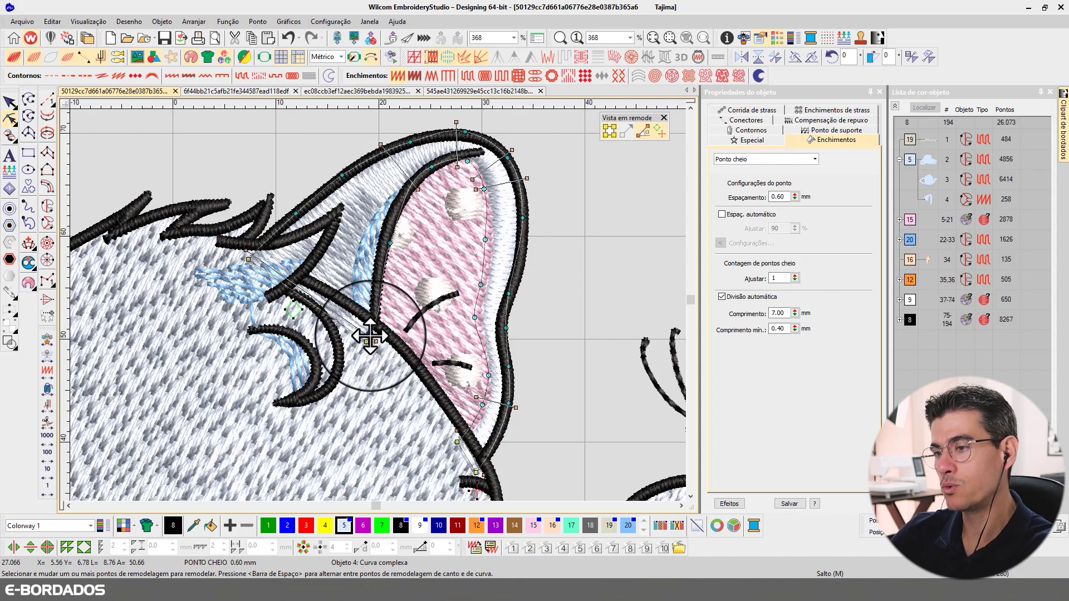
mouse_move(372, 317)
mouse_down()
mouse_move(370, 334)
mouse_move(372, 320)
mouse_up()
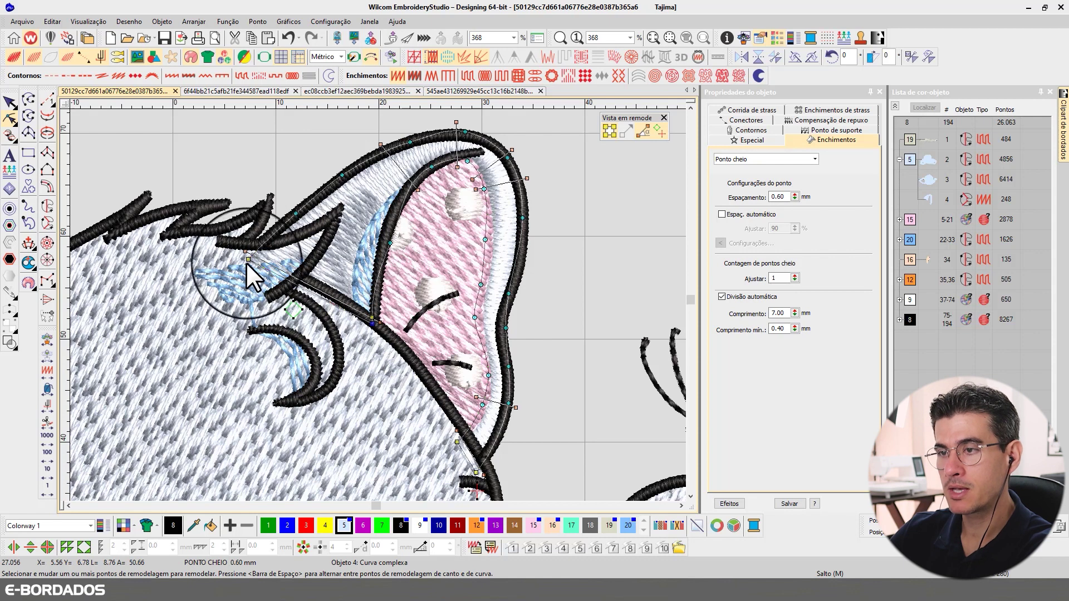
drag(248, 260, 248, 245)
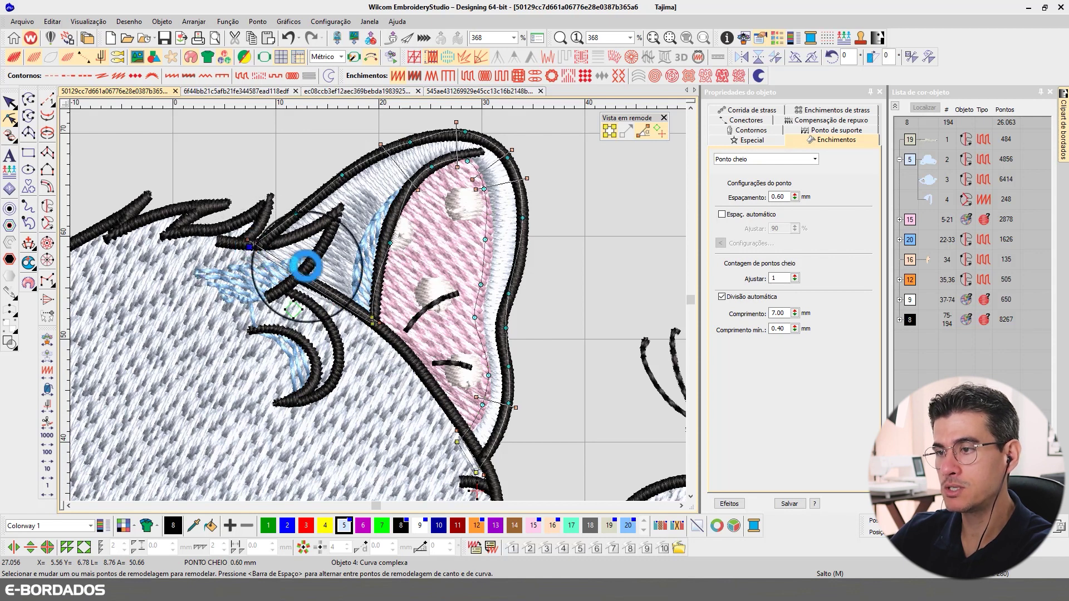
mouse_move(382, 310)
mouse_down()
mouse_move(389, 323)
mouse_move(406, 246)
mouse_move(394, 231)
mouse_move(388, 315)
mouse_up()
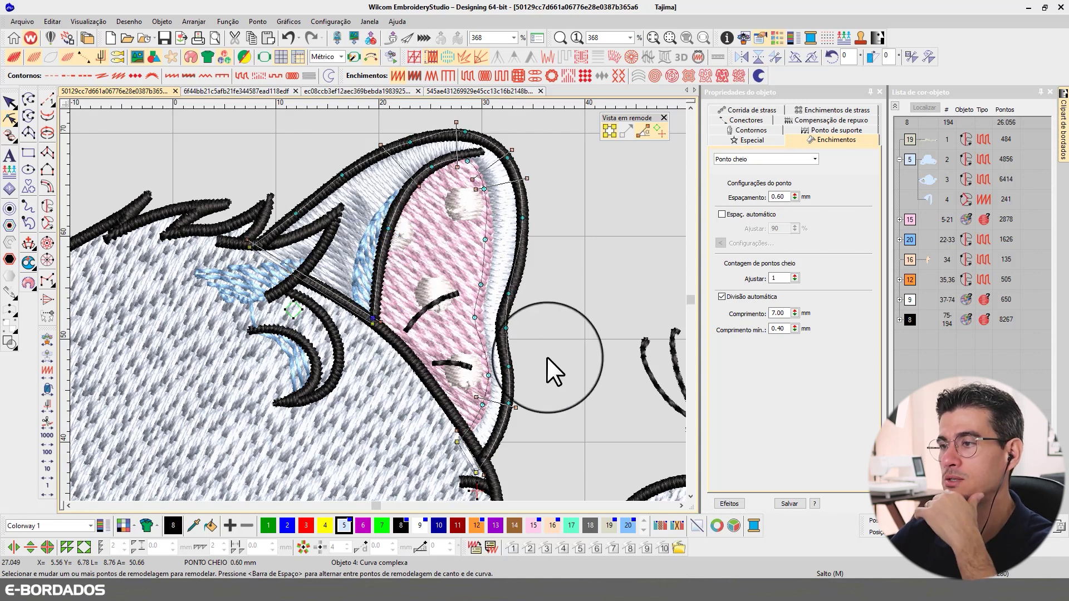
click(9, 102)
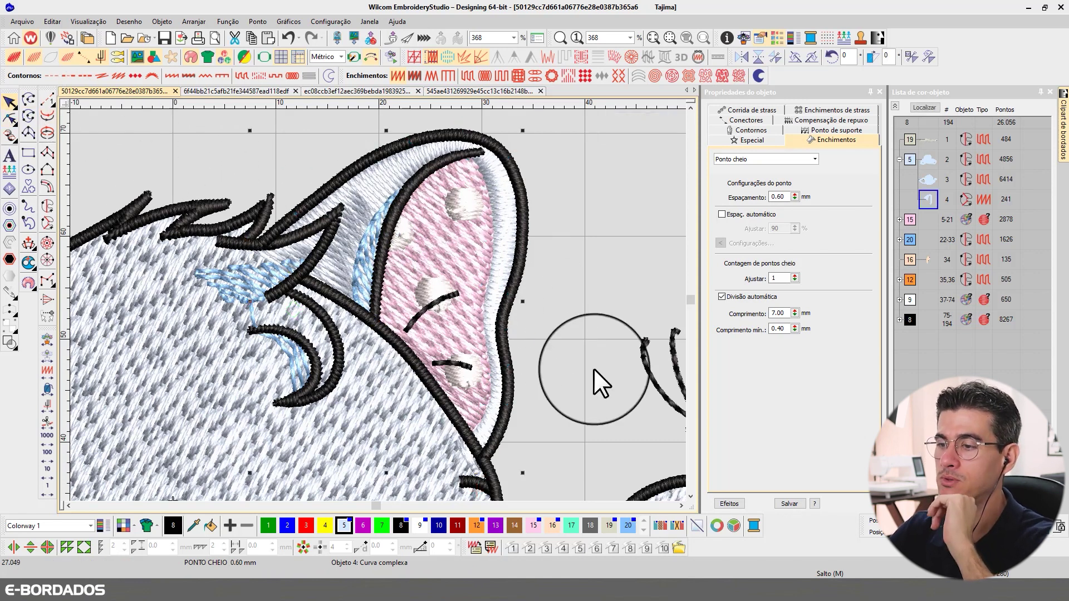
Reshape the narrow lower end of the ear's satin loop so its end points sit under the black head outline.
click(44, 134)
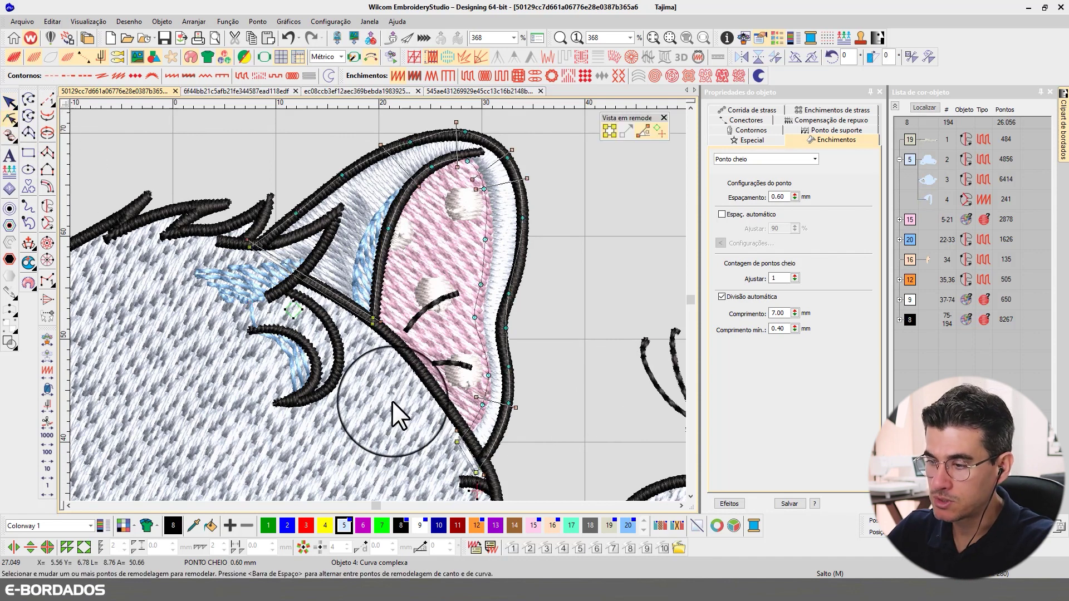
drag(466, 438, 477, 453)
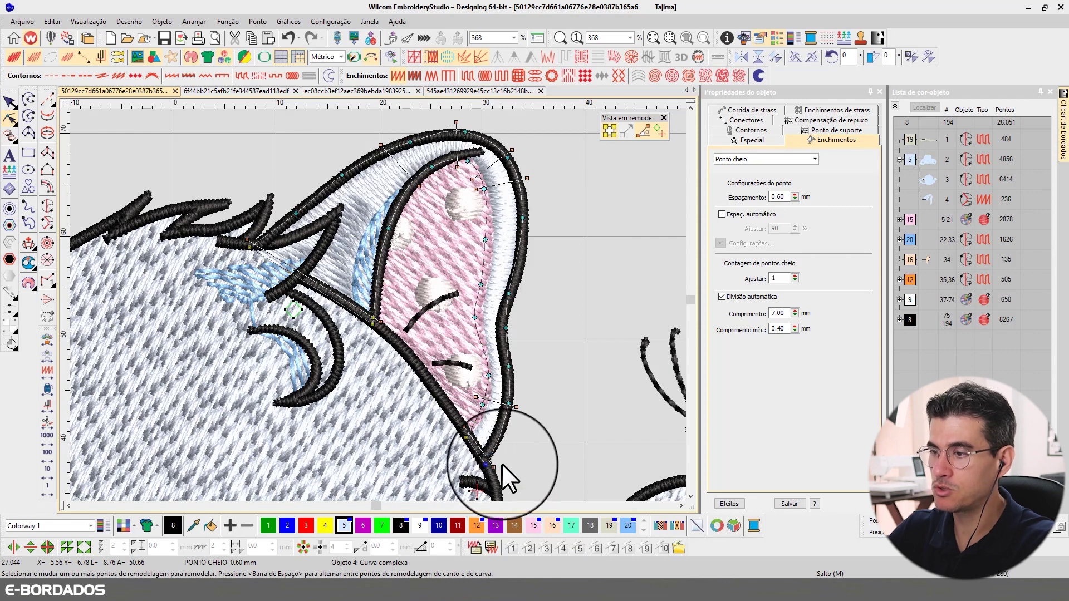
click(9, 102)
Move the pink inner fills of the small and large ears ahead of the light blue body and head fills in the stitch order.
scroll(577, 250, down, 2)
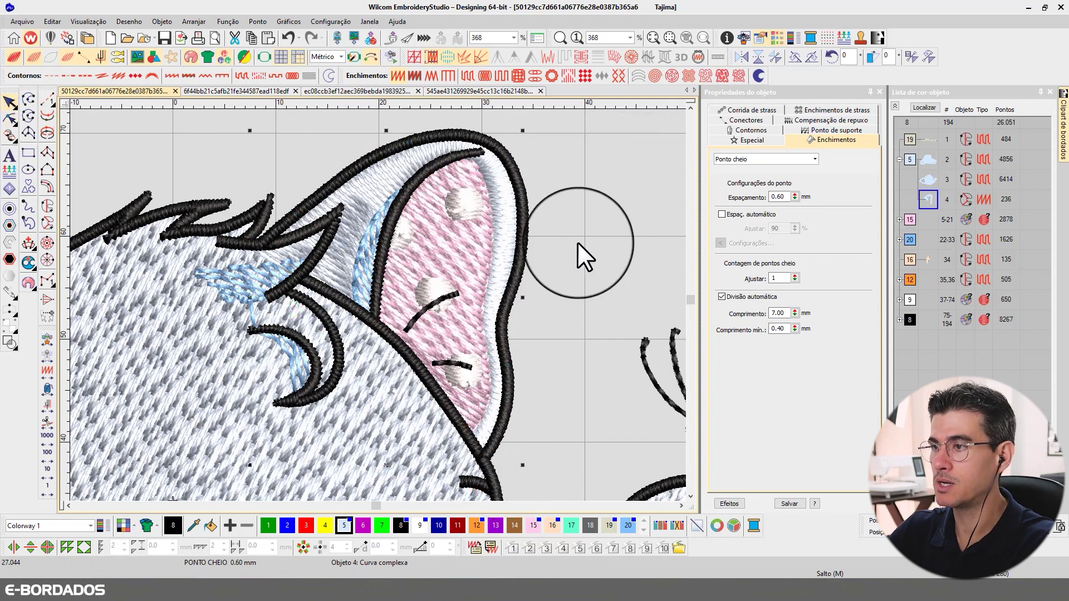
click(463, 253)
scroll(424, 279, down, 2)
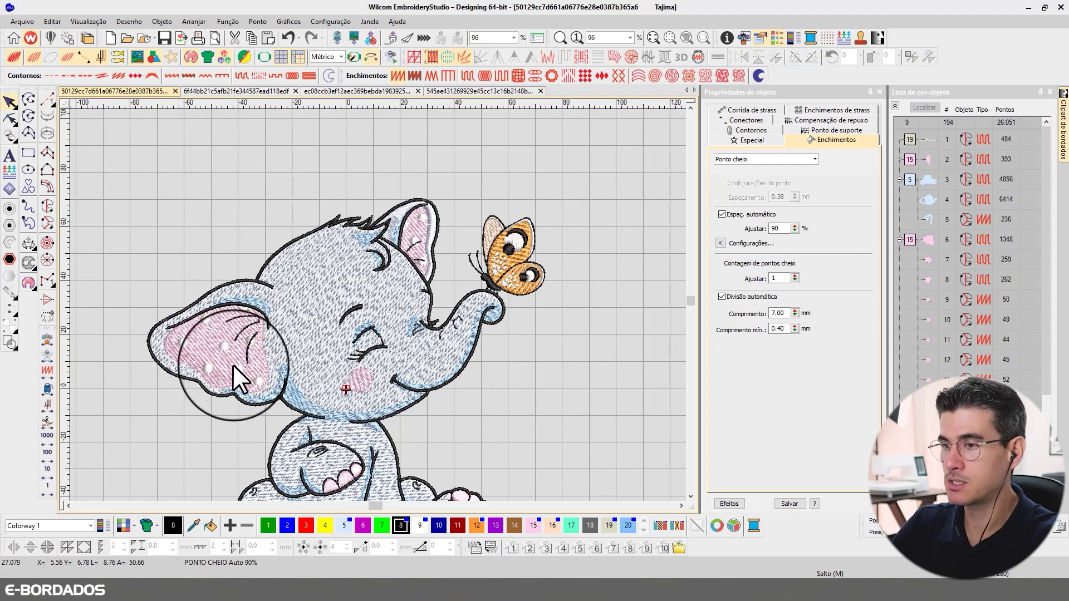
click(210, 341)
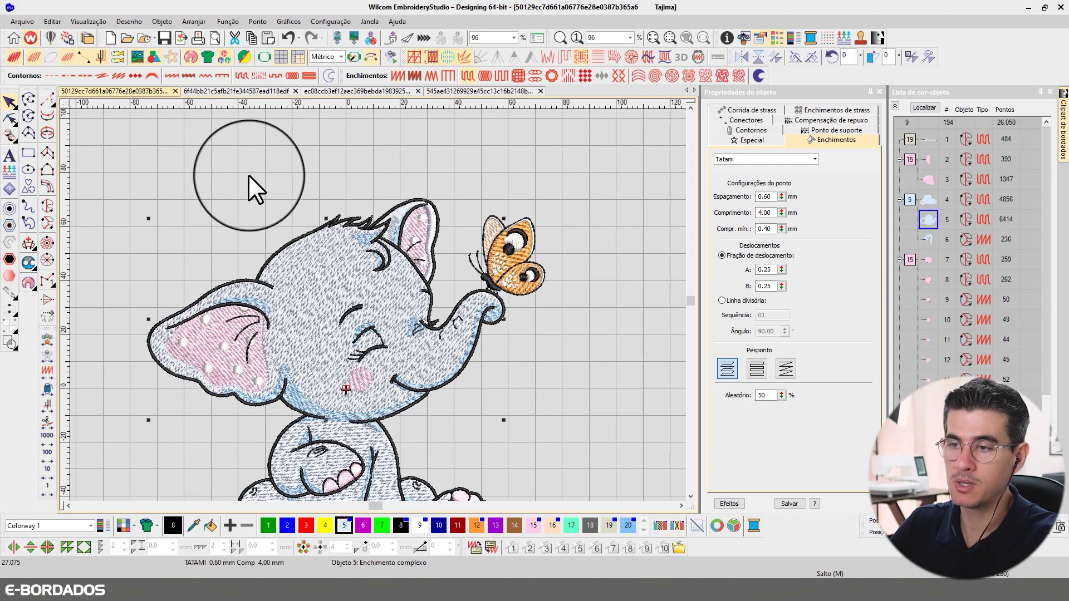